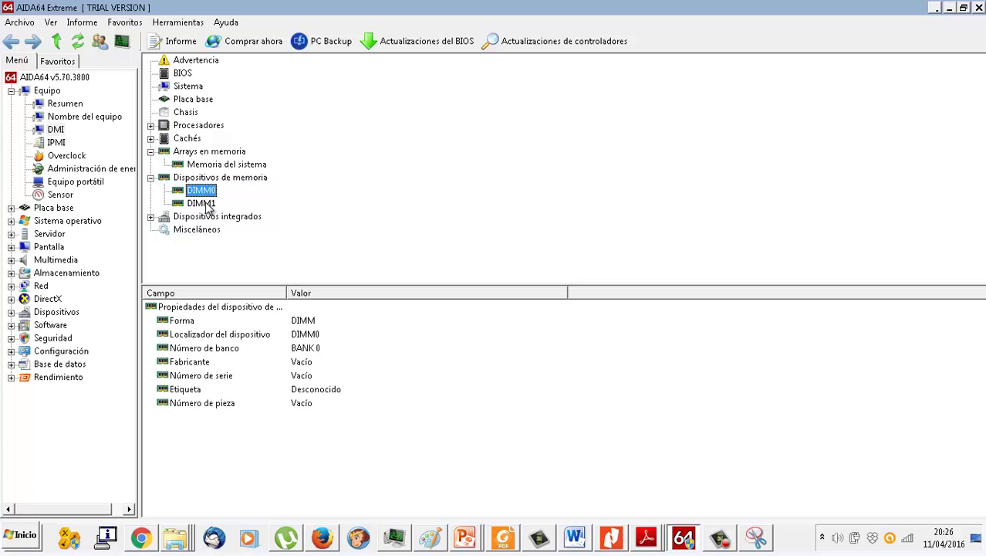
- Compare the properties of memory devices DIMM0 and DIMM1, leaving DIMM1 displayed
left_click(202, 204)
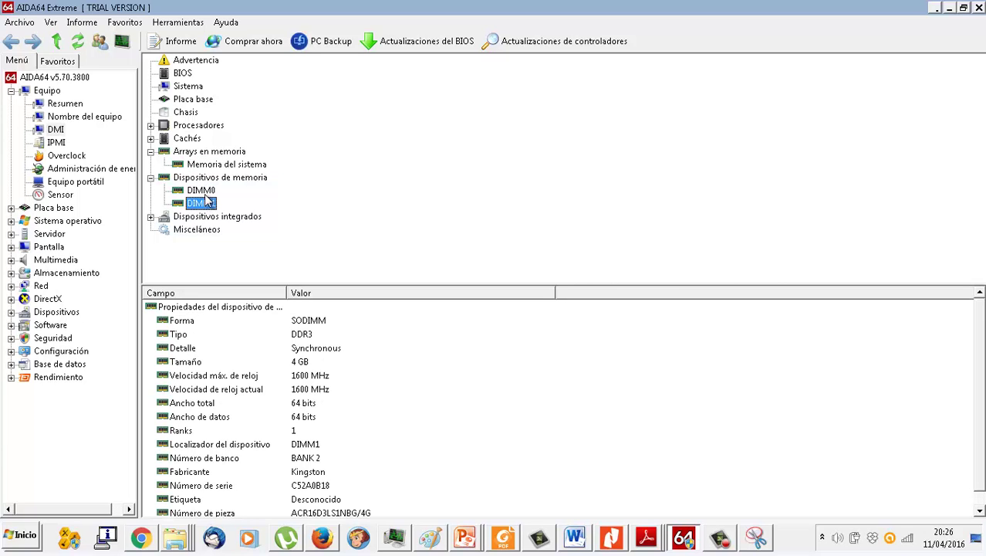
left_click(206, 193)
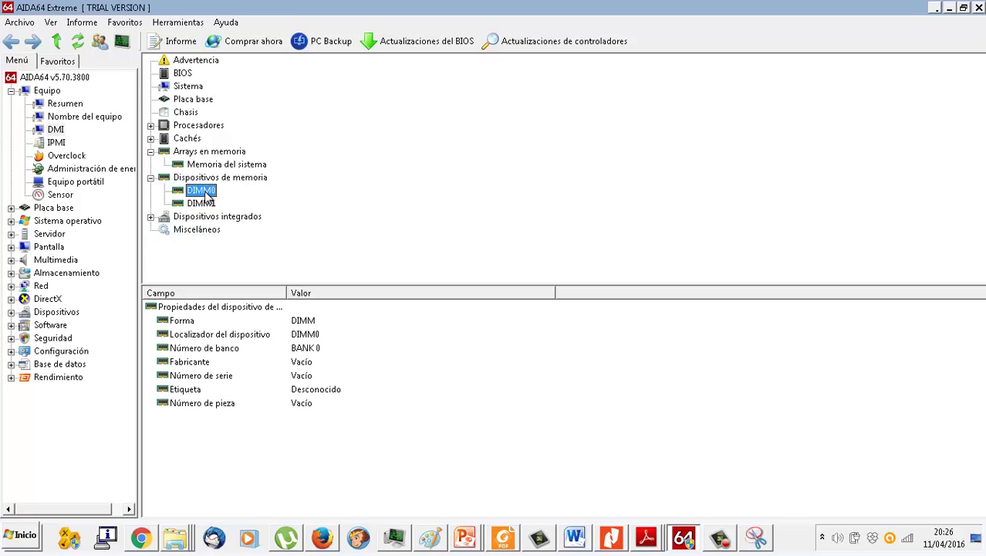
left_click(203, 204)
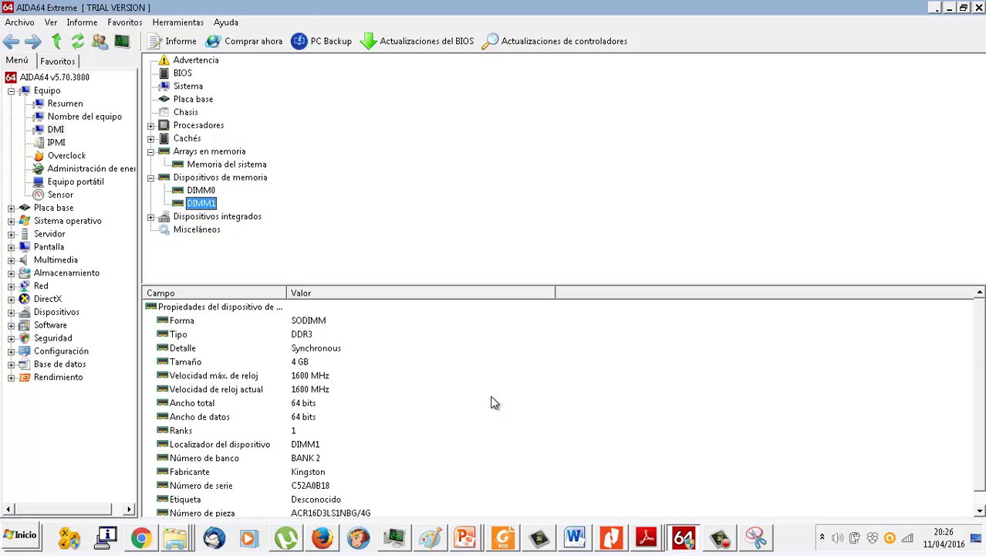
- Try to capture the AIDA64 window area with the DIMM1 properties using the Snipping Tool (Recortes)
left_click(769, 528)
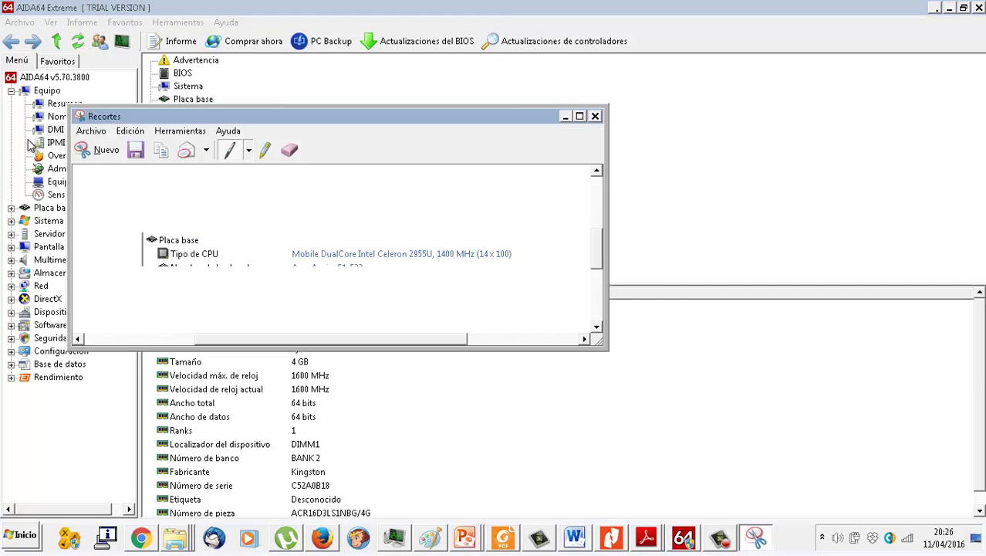
left_click(97, 151)
left_click_drag(1, 1, 461, 410)
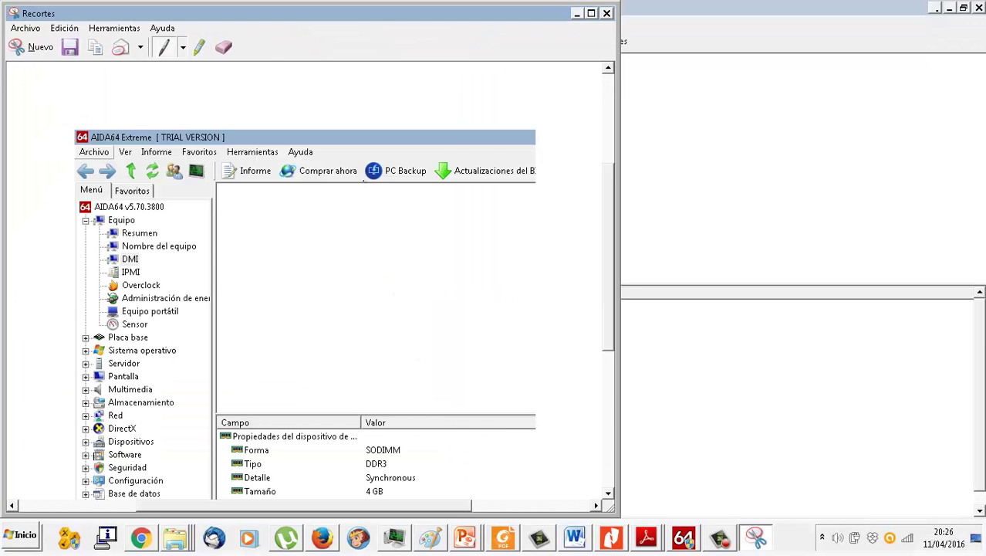
left_click(648, 15)
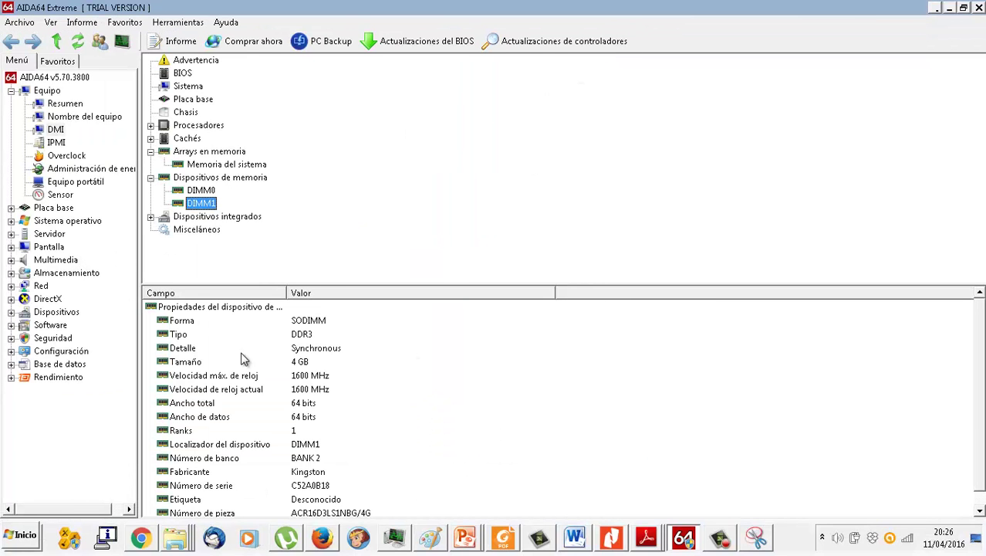
- Capture a rectangular snip of the AIDA64 window covering the navigation tree, memory devices and first DIMM1 properties with Recortes
left_click(756, 537)
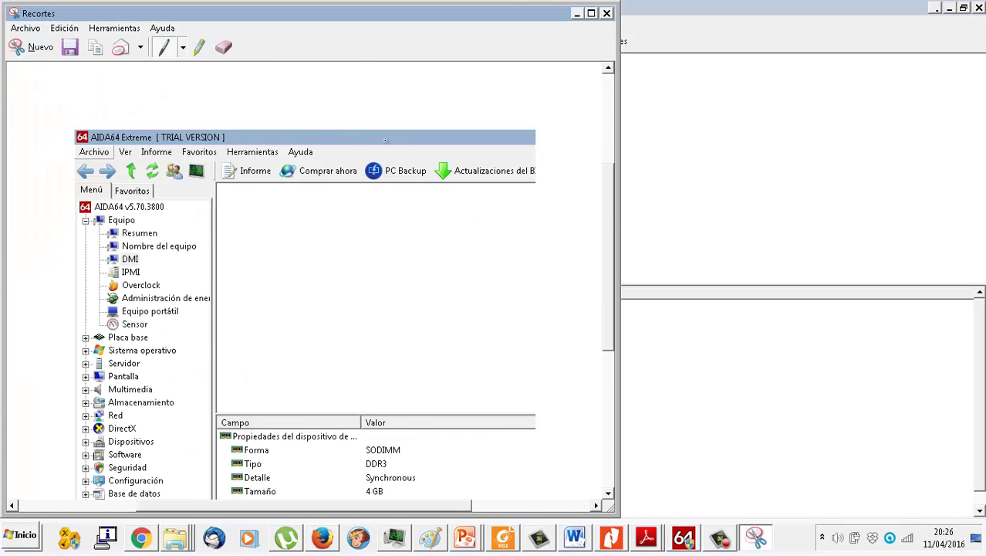
left_click(33, 47)
left_click_drag(0, 0, 400, 437)
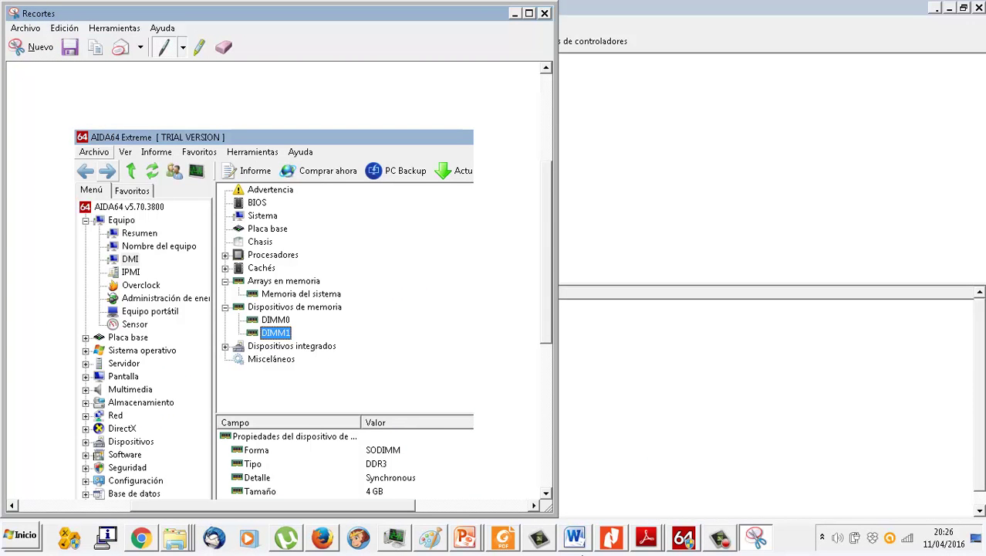
- Switch to the 1205-aida64.pptx presentation in PowerPoint and paste the snip onto slide 6
left_click(472, 543)
left_click(466, 501)
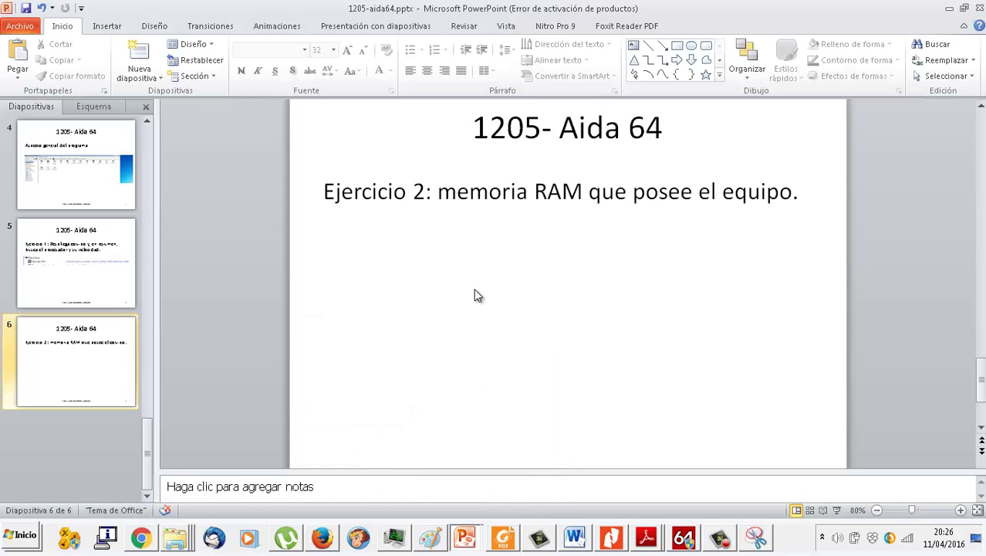
key("ctrl+v")
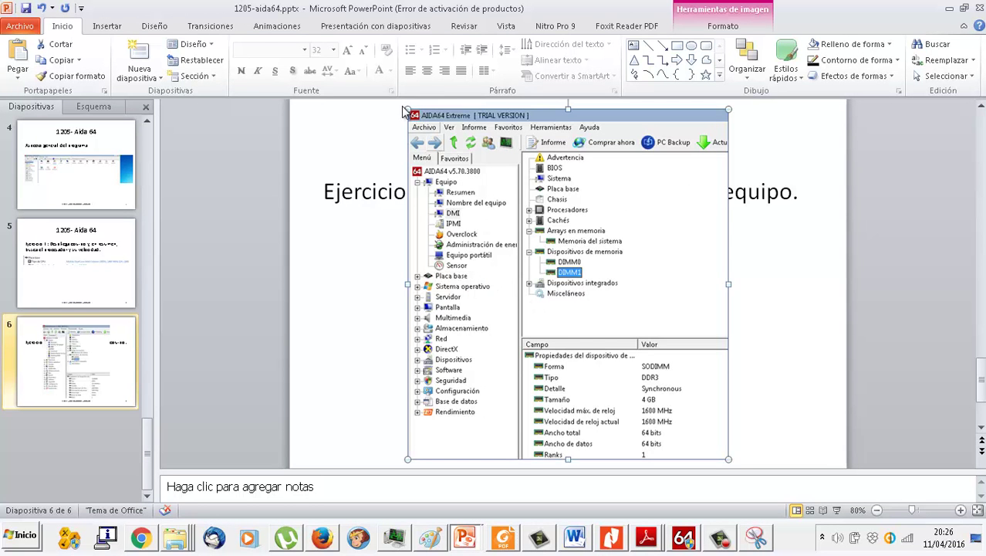
- Shrink the pasted AIDA64 screenshot and place it below the "Ejercicio 2" text, above the slide footer
left_click_drag(405, 108, 485, 210)
left_click_drag(733, 210, 685, 240)
scroll(672, 316, "down", 1)
left_click_drag(664, 319, 628, 303)
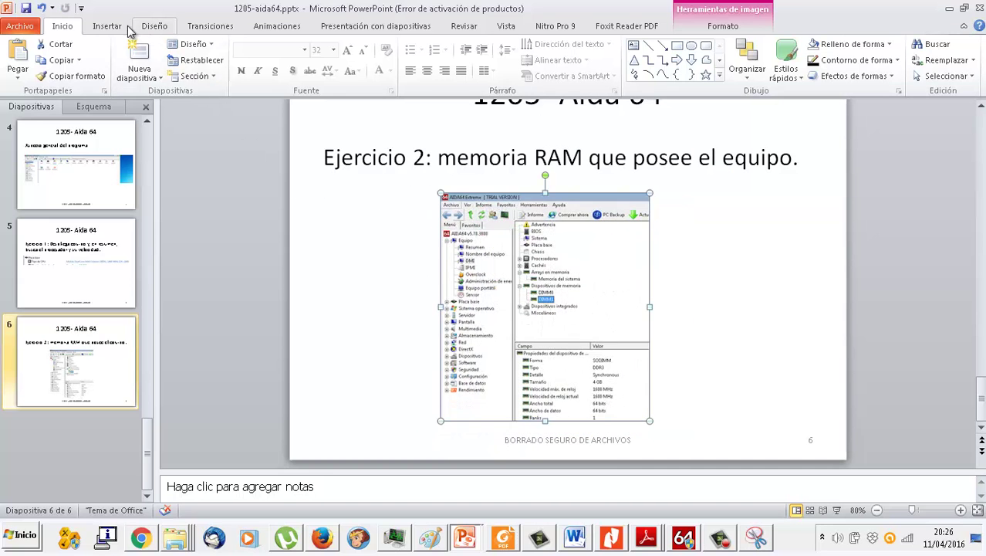
- Replace the footer text with "AIDA64" and apply it to all slides
scroll(230, 67, "down", 1)
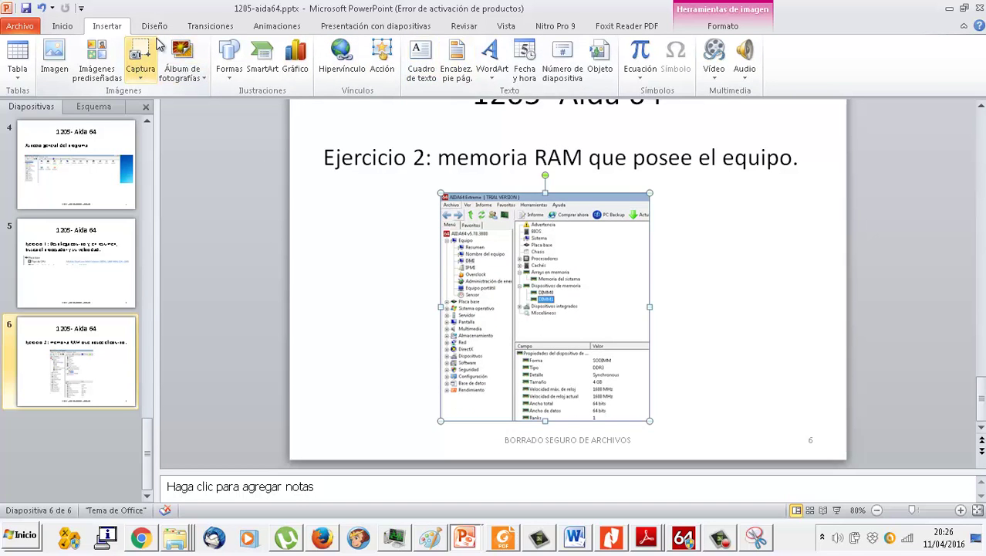
left_click(463, 50)
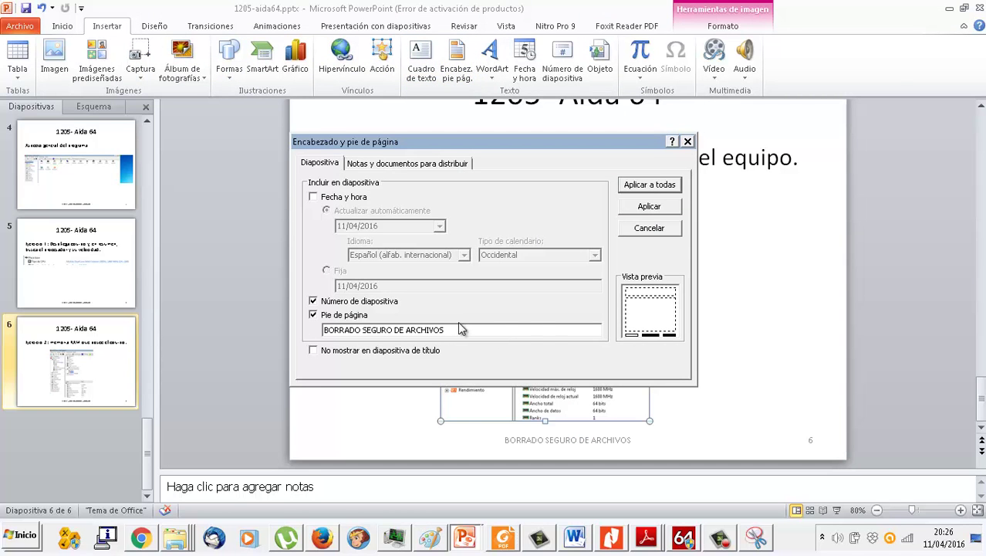
triple_click(402, 330)
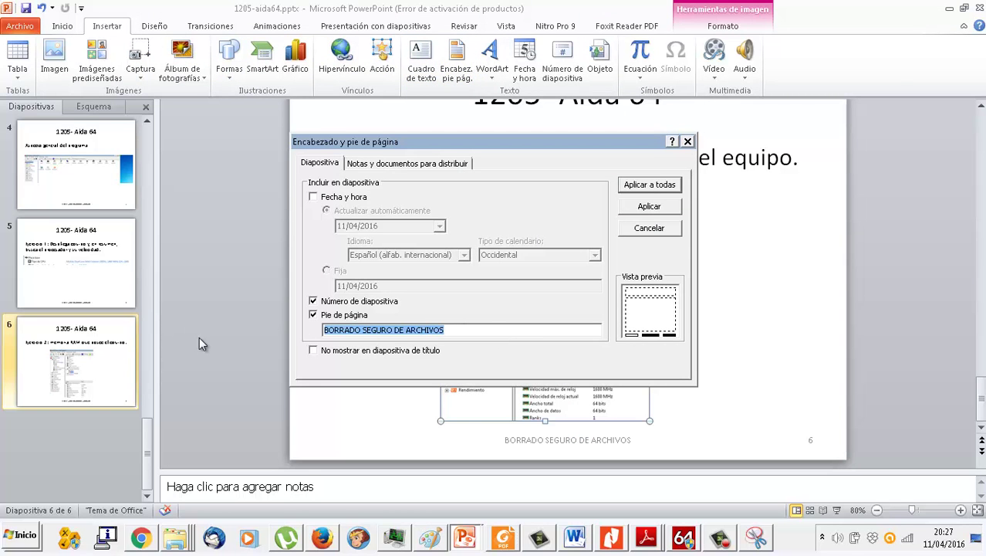
type("AIDA64")
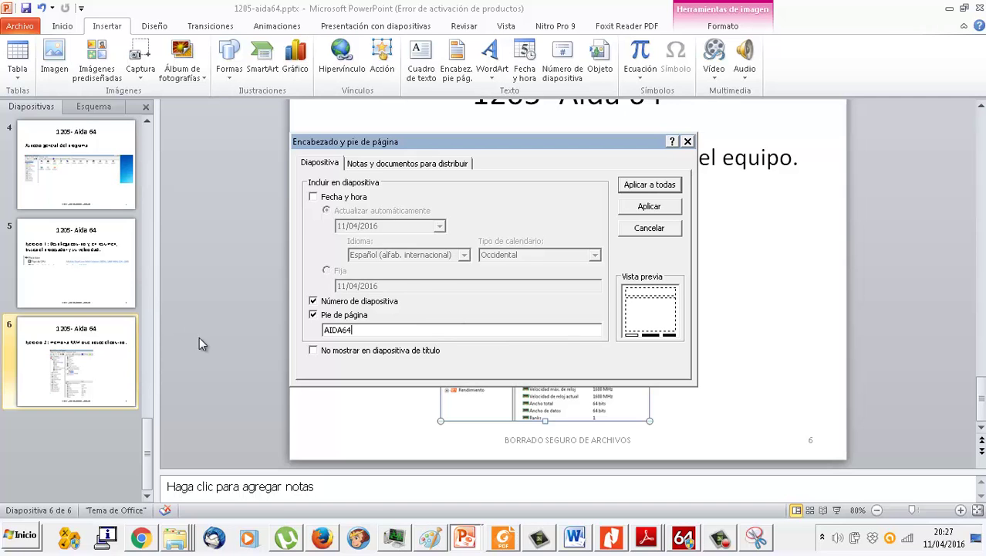
left_click(638, 188)
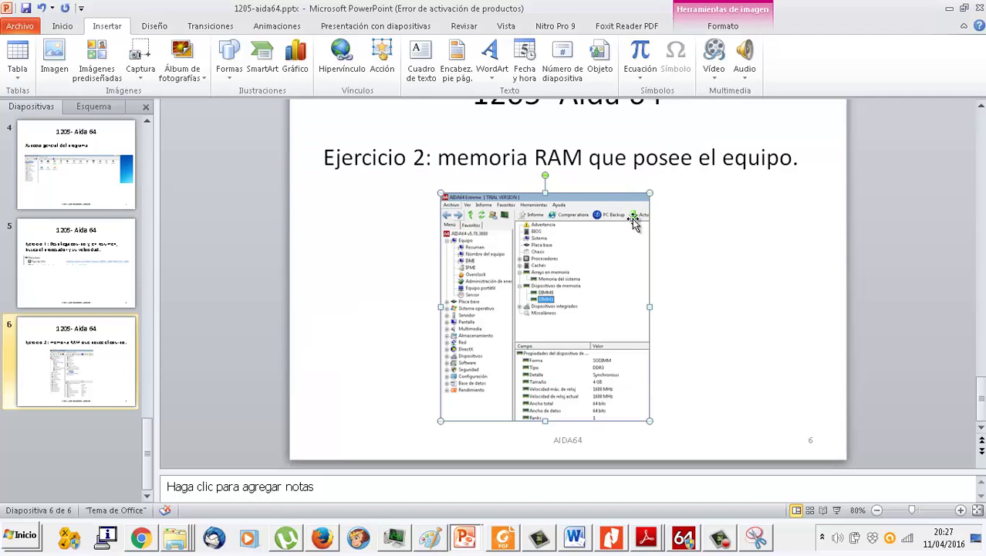
- Adjust the screenshot's position and enlarge it slightly under the exercise text, and duplicate slide 6
left_click_drag(585, 238, 576, 236)
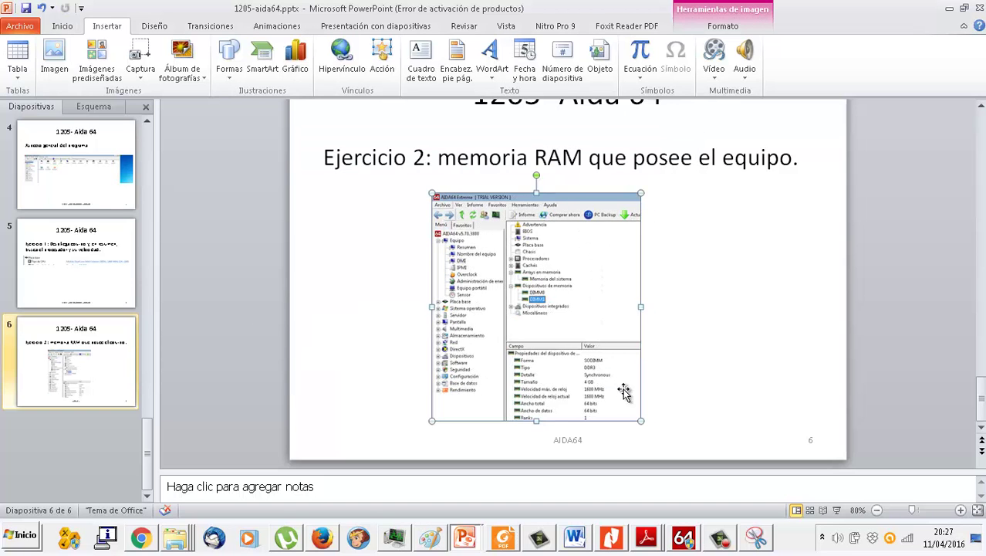
mouse_move(640, 421)
left_mouse_down()
mouse_move(653, 435)
mouse_move(631, 406)
left_mouse_up()
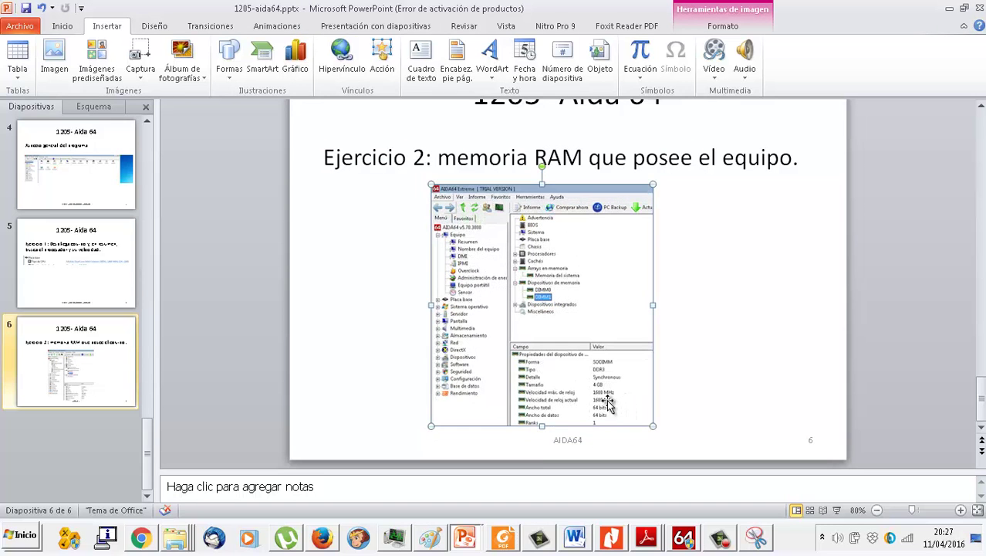
right_click(115, 330)
left_click(166, 168)
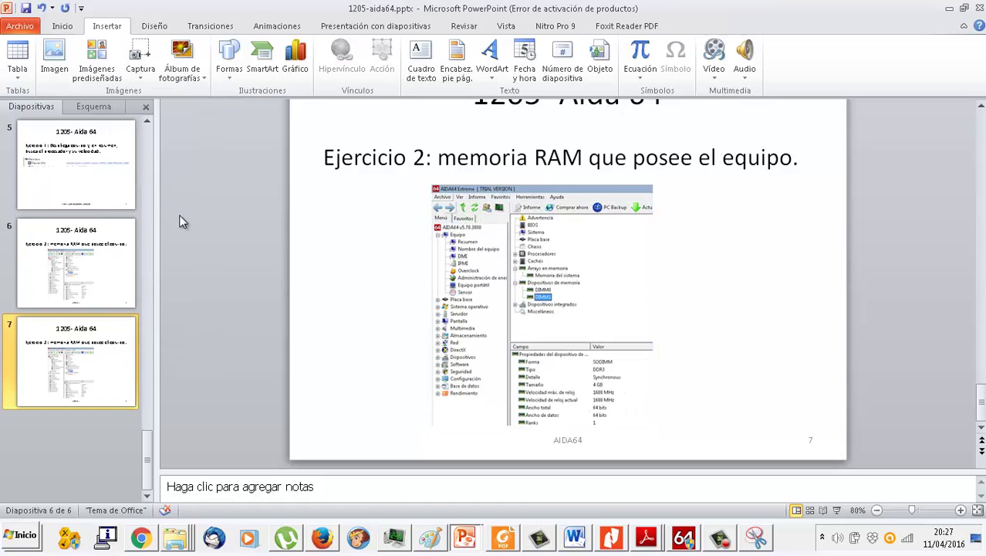
- Rewrite the duplicated slide's text as "Ejercicio 3: placa base: marca y modelo." and delete its copied screenshot
left_click(455, 158)
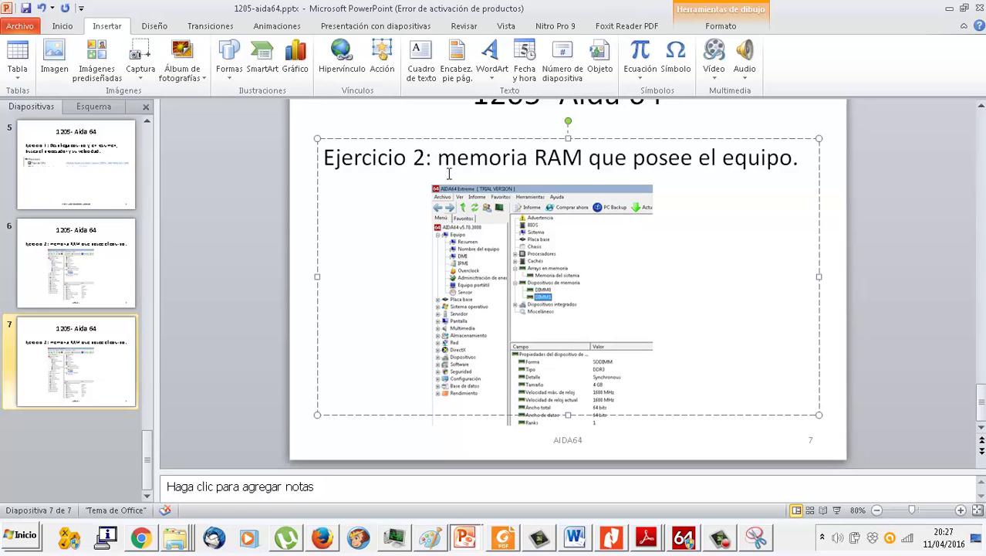
key("BackSpace")
type("3")
key("BackSpace")
key("BackSpace")
key("BackSpace")
key("BackSpace")
key("BackSpace")
key("BackSpace")
key("BackSpace")
key("BackSpace")
key("BackSpace")
key("BackSpace")
key("BackSpace")
key("BackSpace")
key("BackSpace")
key("BackSpace")
key("BackSpace")
key("BackSpace")
key("BackSpace")
key("BackSpace")
key("BackSpace")
key("BackSpace")
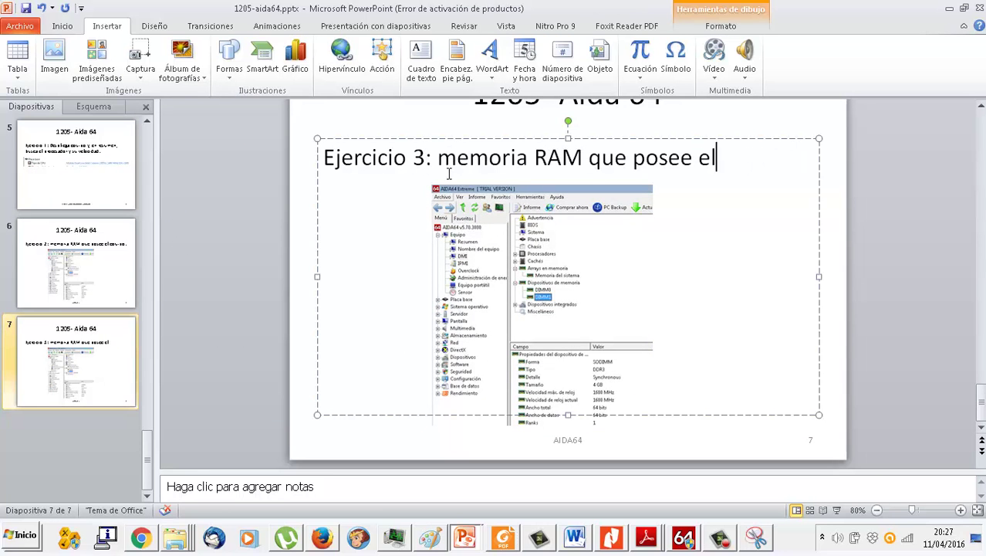
key("BackSpace")
key("BackSpace")
key("BackSpace")
key("BackSpace")
key("BackSpace")
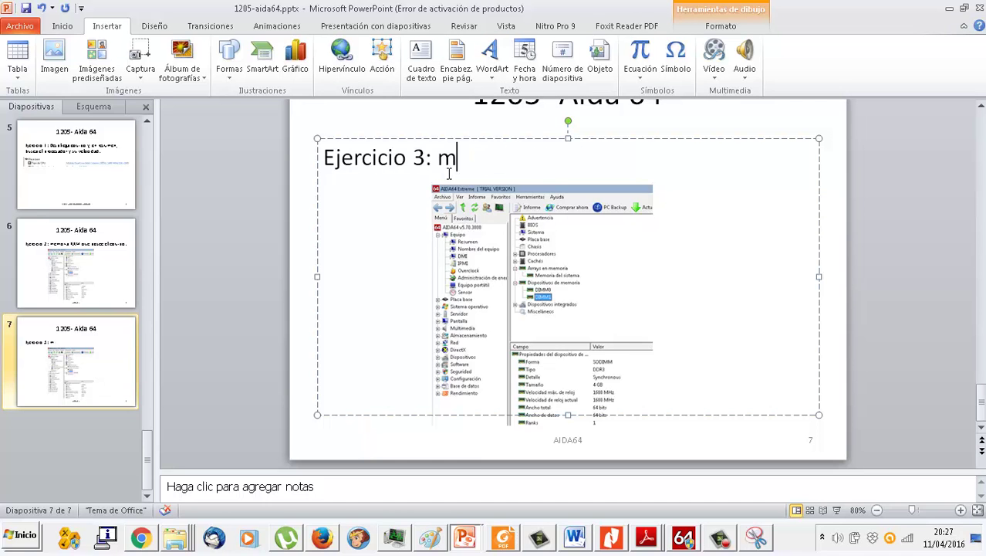
type("PLACA")
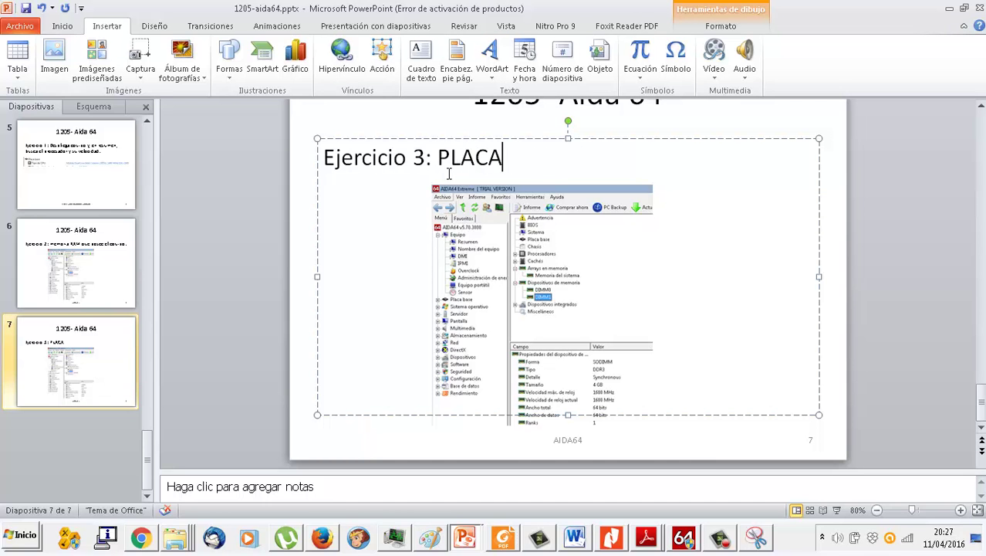
key("BackSpace")
key("BackSpace")
key("BackSpace")
key("BackSpace")
key("BackSpace")
type("p")
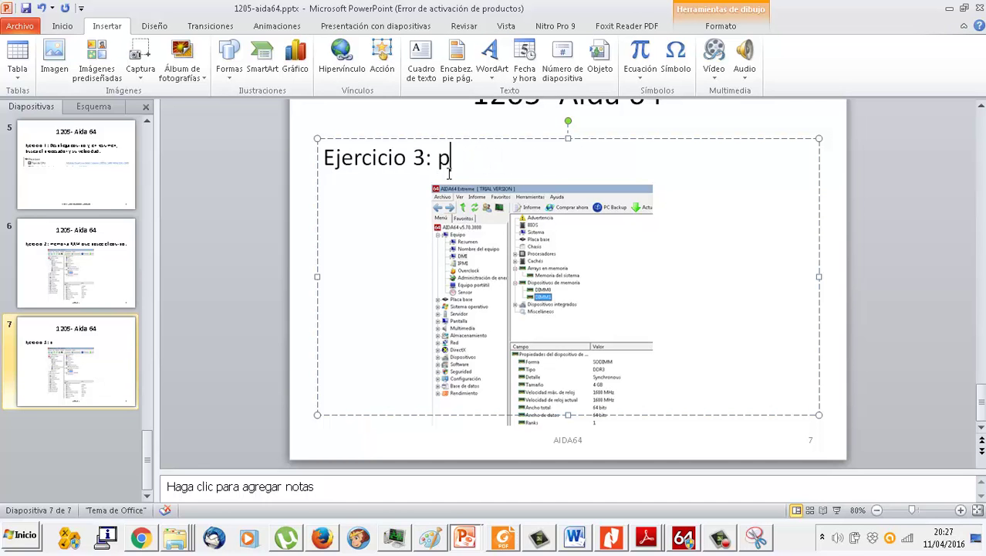
type("laca base: marca")
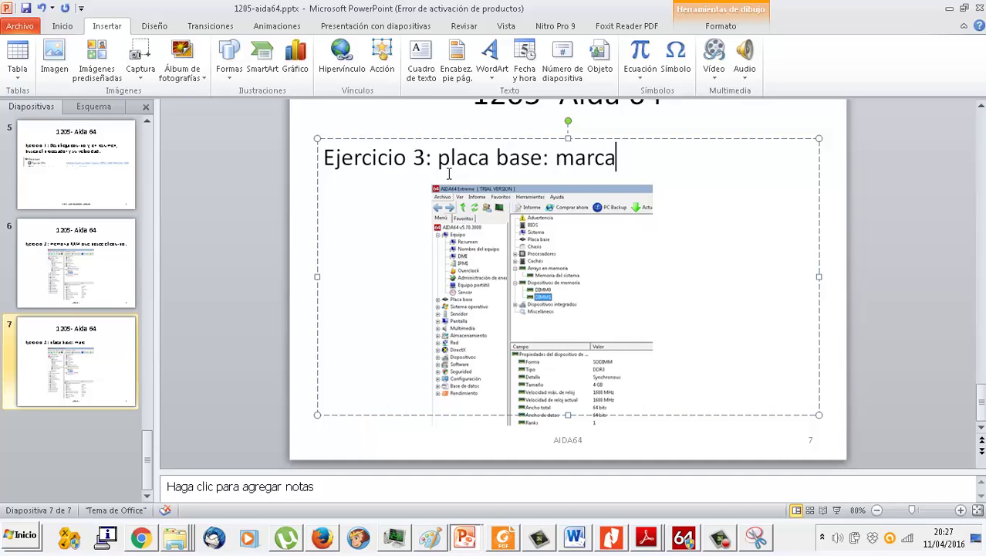
type(" y modelo.")
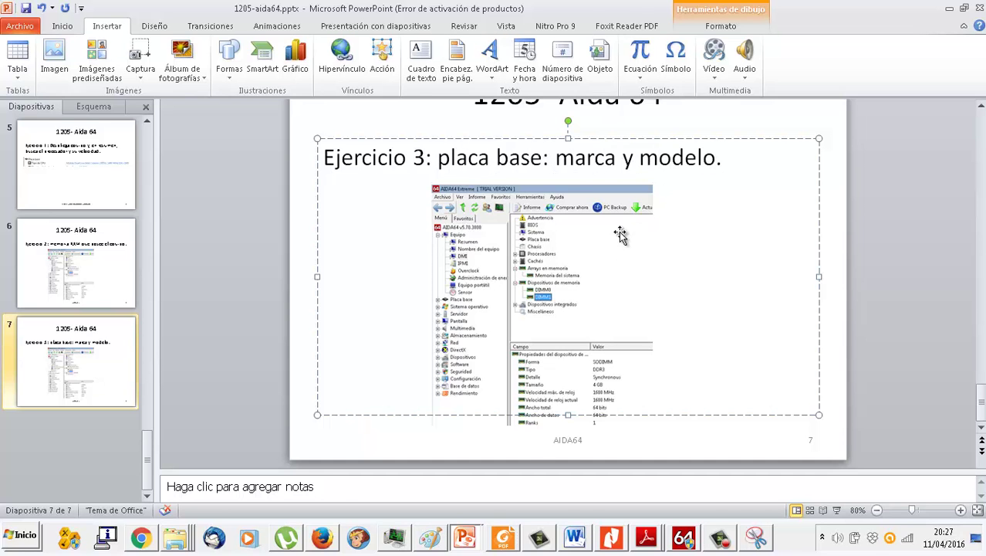
left_click(617, 239)
key("Delete")
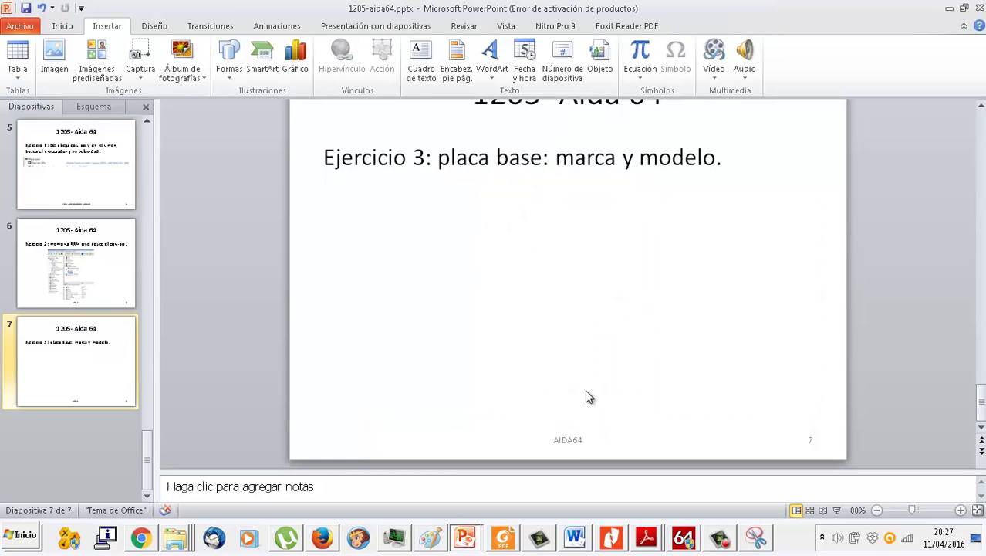
- Switch to AIDA64 and display the computer's summary page (Resumen)
left_click(322, 538)
left_click(684, 538)
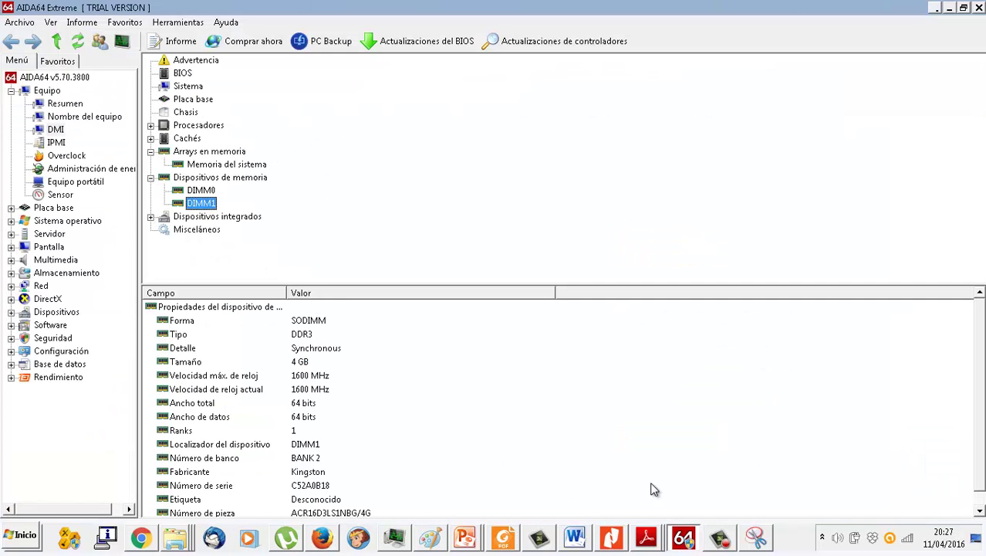
left_click(77, 105)
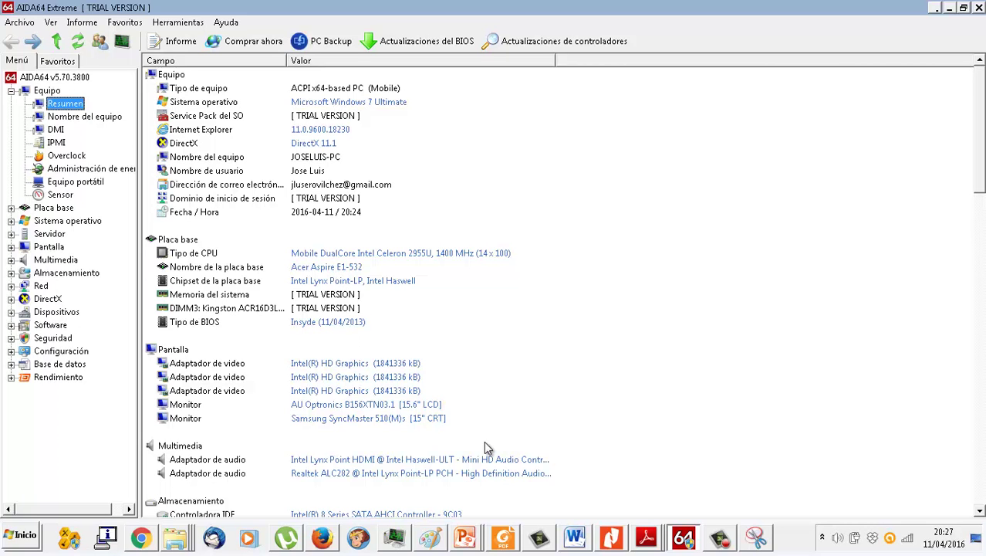
left_click(755, 538)
left_click(42, 48)
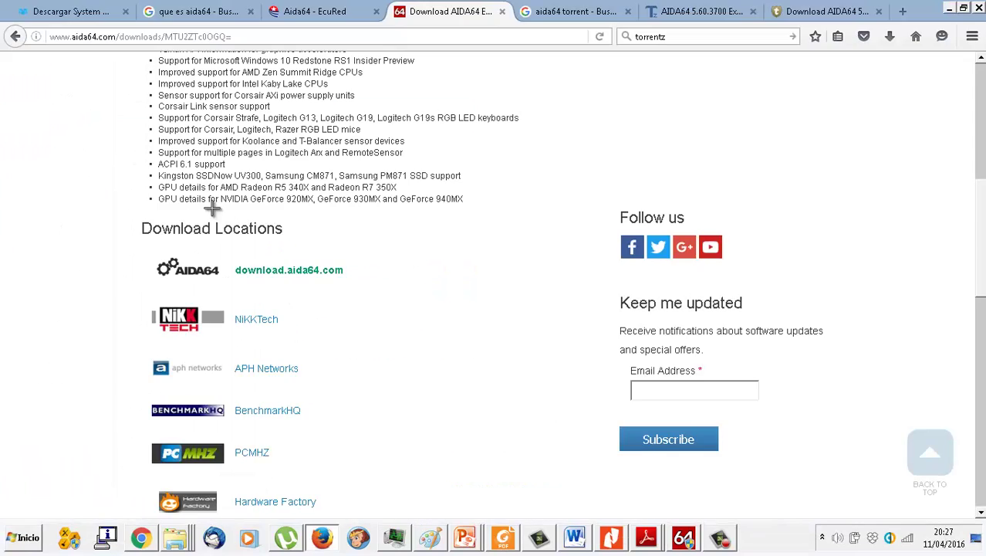
mouse_move(211, 220)
left_mouse_down()
mouse_move(360, 310)
mouse_move(345, 302)
left_mouse_up()
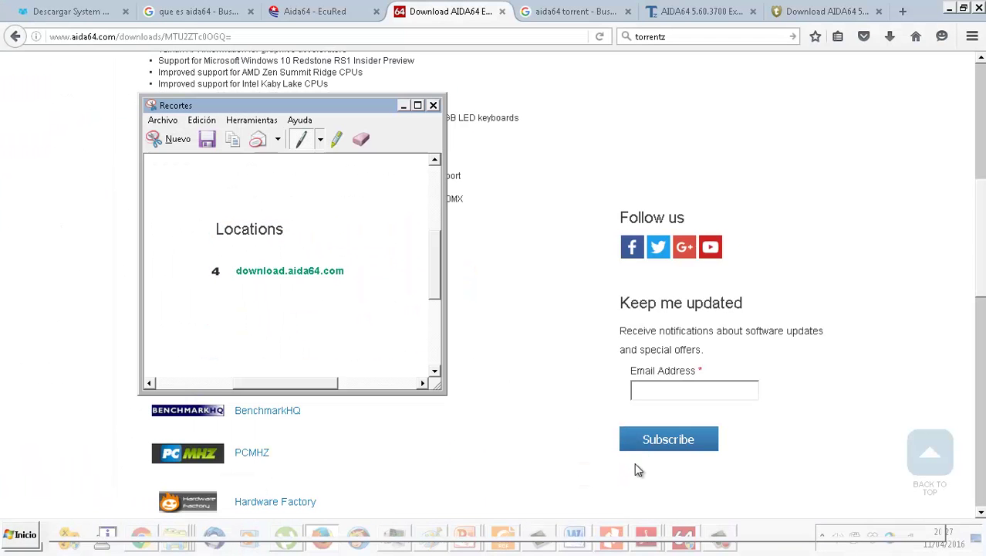
- Bring AIDA64 back to the front and snip the Placa base heading with its CPU type, motherboard name and chipset rows
left_click(683, 538)
left_click(755, 538)
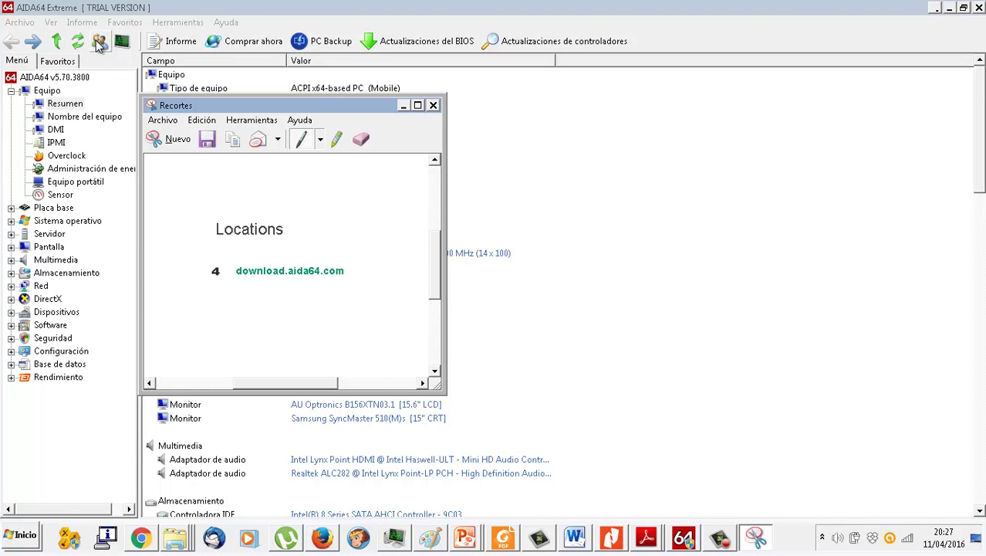
left_click(173, 140)
left_click_drag(266, 244, 365, 335)
left_click_drag(365, 136, 835, 177)
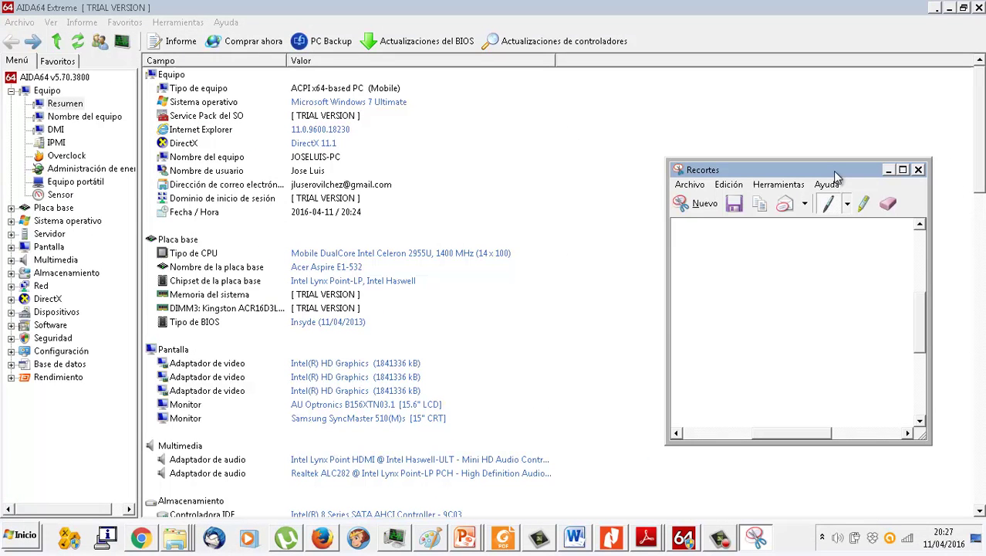
left_click(714, 207)
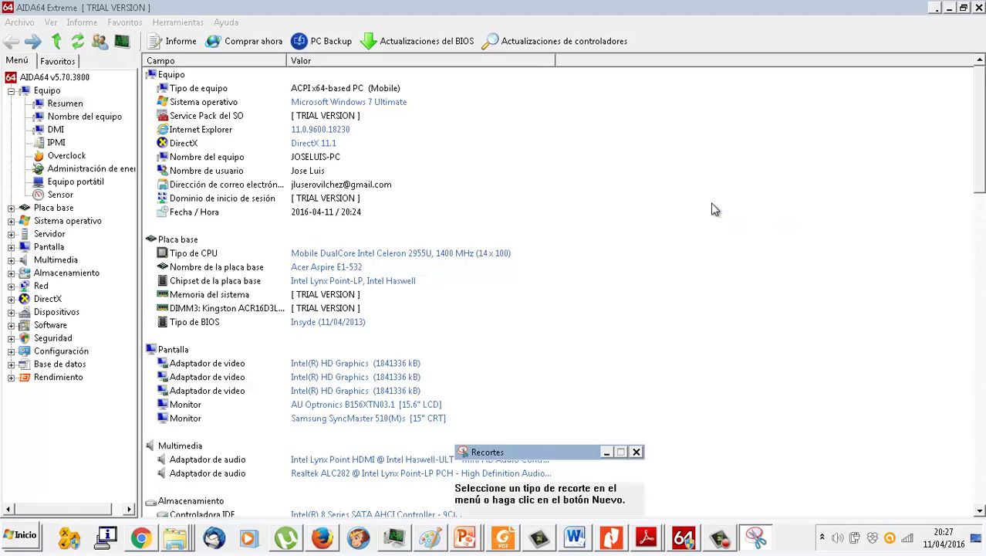
left_click_drag(143, 227, 518, 288)
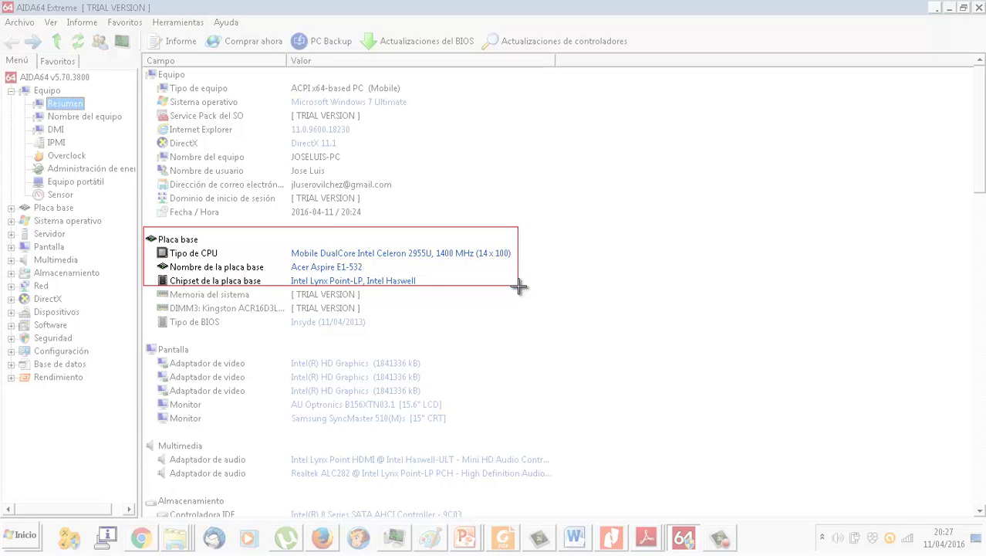
- Complete the Placa base snip, dismiss the antivirus alert, and paste the snip onto slide 7 of 1205-aida64.pptx in PowerPoint
left_click_drag(519, 287, 519, 287)
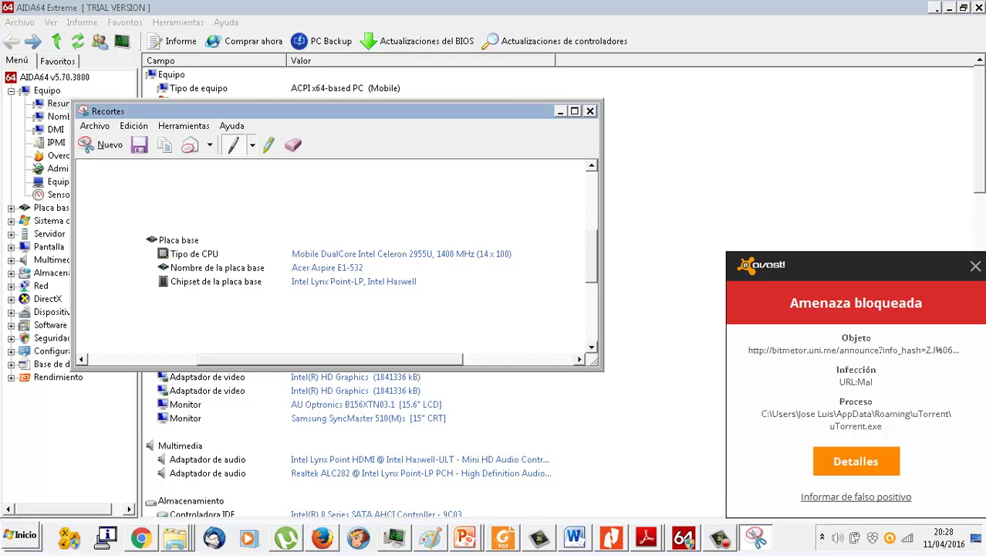
left_click(972, 265)
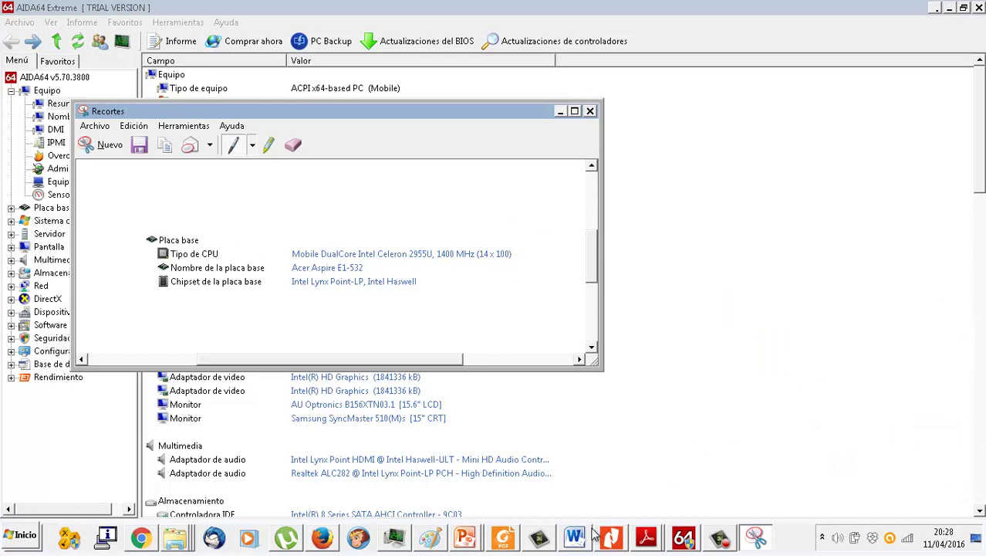
left_click(472, 547)
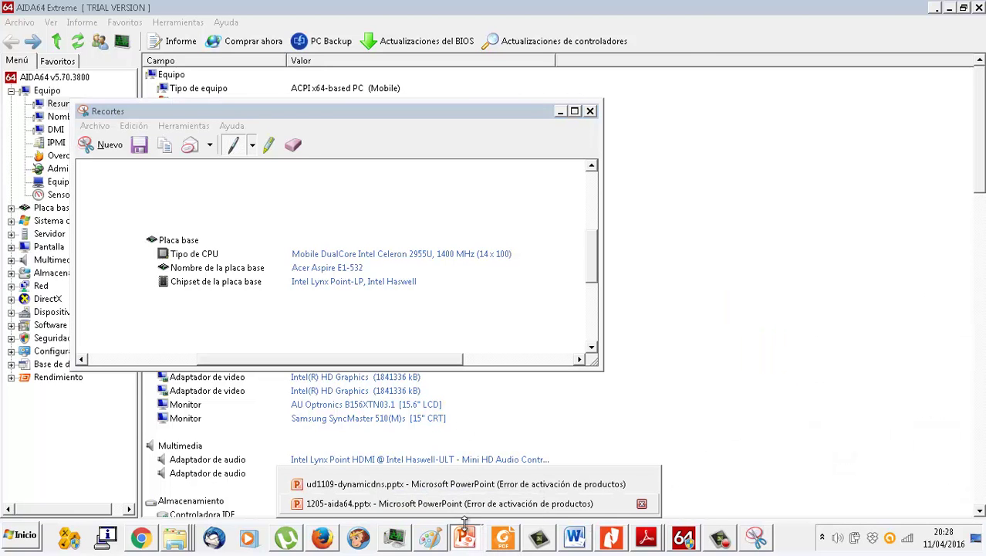
left_click(473, 498)
key("ctrl+v")
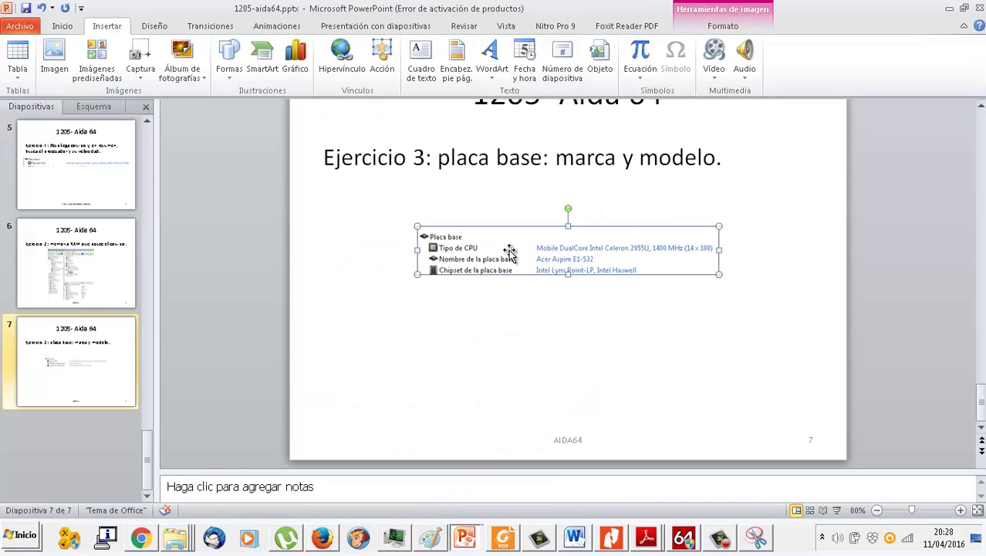
- Move and enlarge the Placa base screenshot to fit the slide's width under the Ejercicio 3 text, and duplicate slide 7
left_click_drag(607, 271, 558, 224)
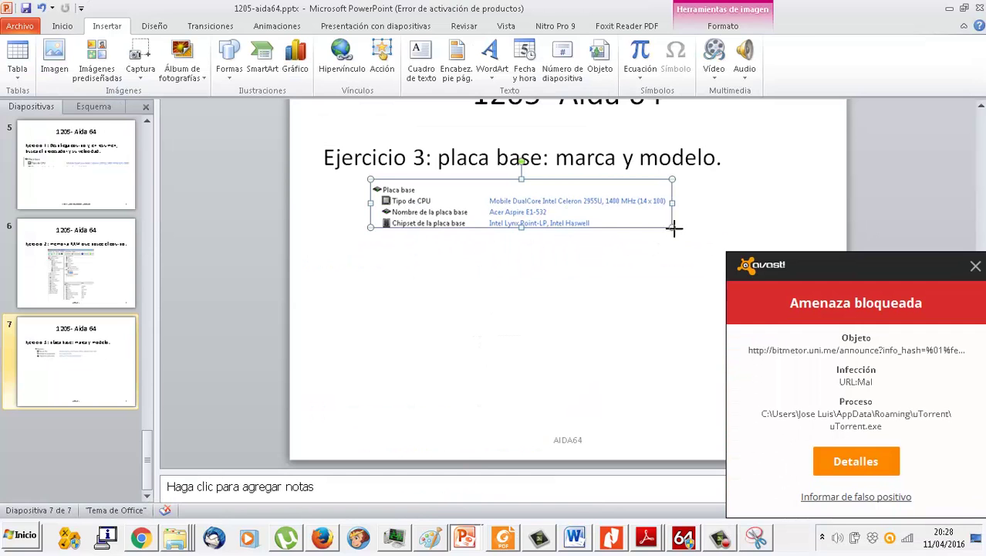
left_click_drag(673, 227, 731, 268)
left_click(975, 265)
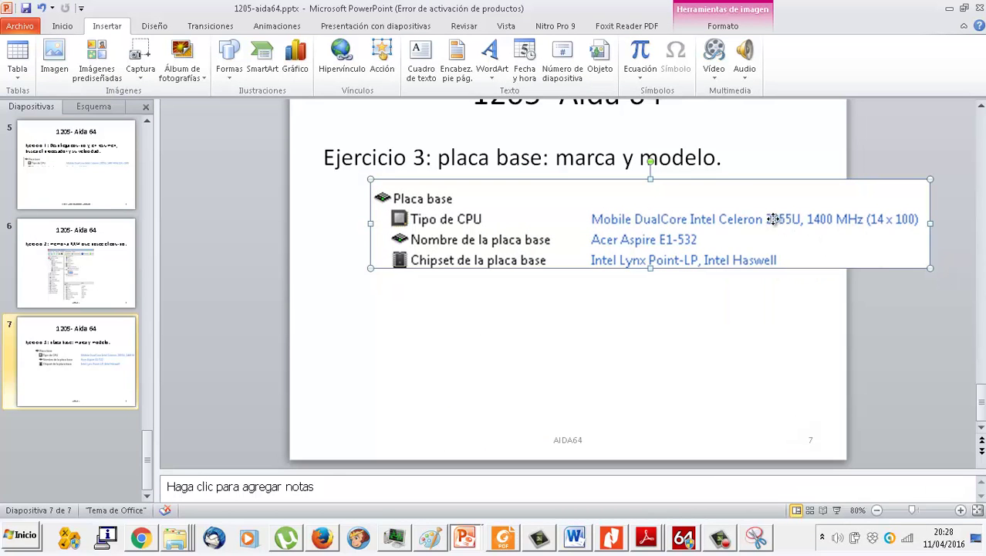
left_click_drag(719, 216, 662, 238)
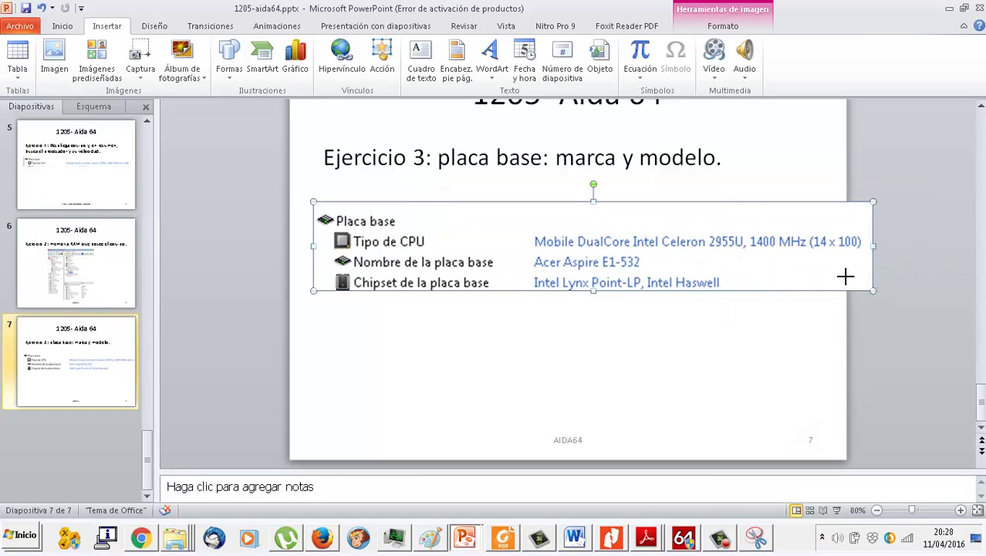
left_click_drag(845, 275, 810, 258)
right_click(118, 359)
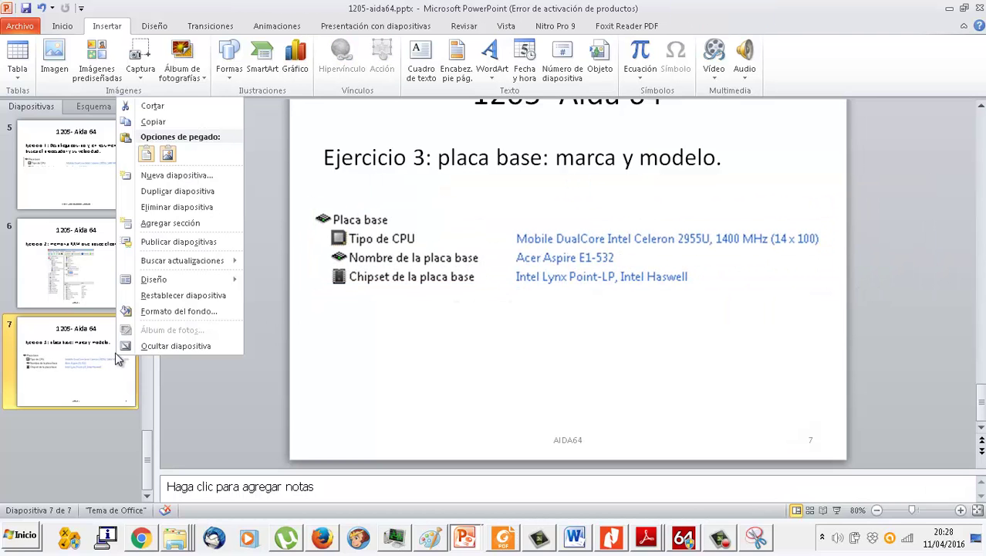
left_click(178, 190)
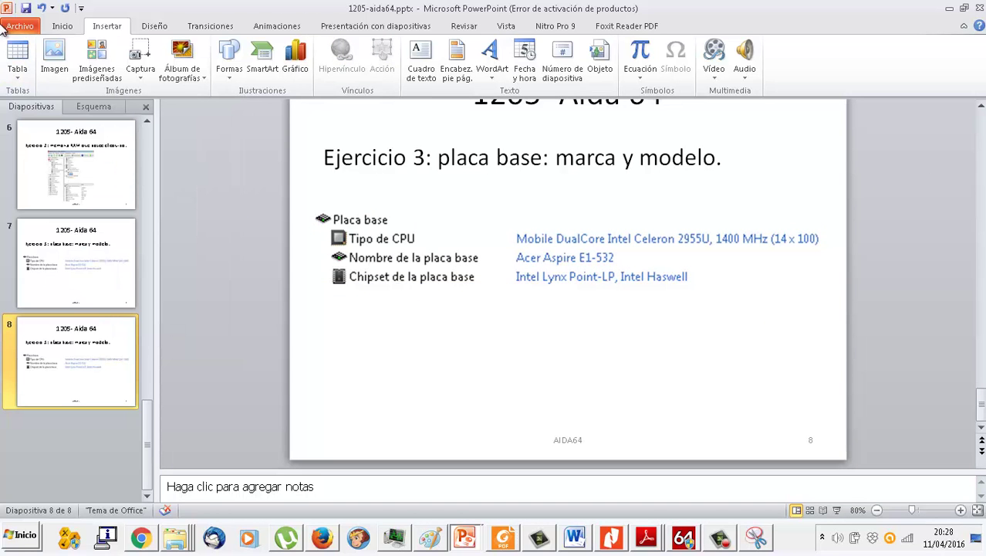
- Rewrite the duplicated slide's text as "Ejercicio 4: tarjeta de vídeo: marca y modelo" and delete its copied screenshot
left_click(507, 216)
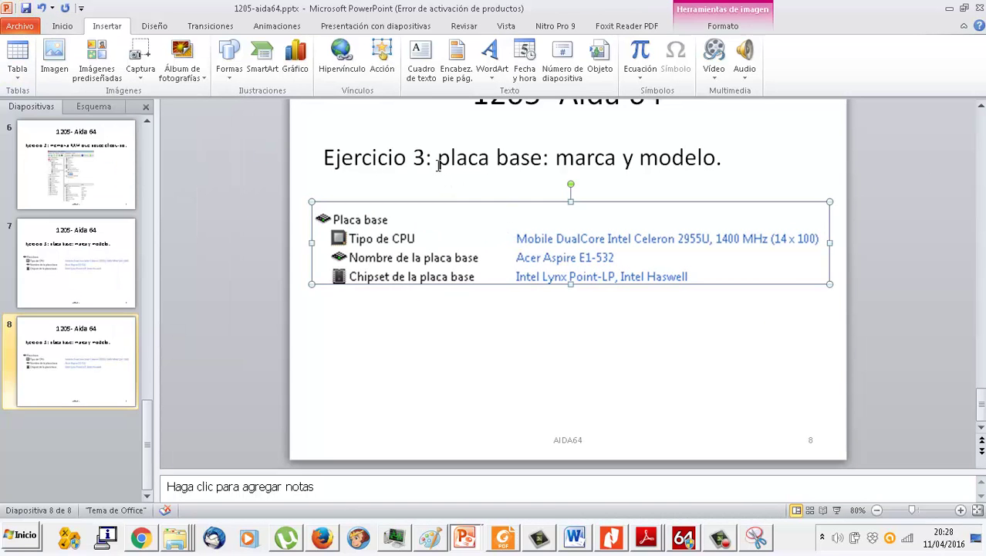
left_click(429, 160)
key("BackSpace")
type("4")
key("End")
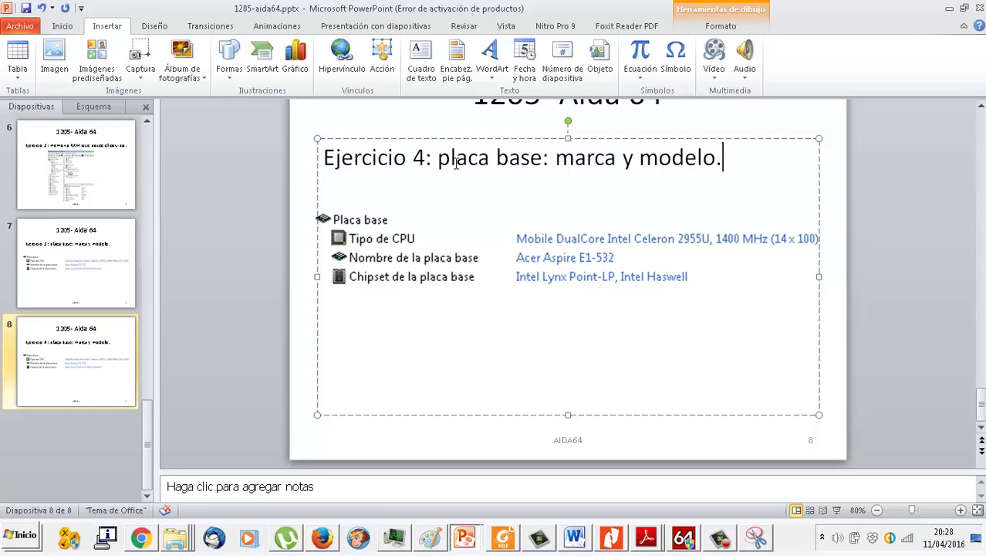
key("BackSpace")
key("BackSpace")
key("BackSpace")
key("BackSpace")
key("BackSpace")
key("BackSpace")
key("BackSpace")
key("BackSpace")
key("BackSpace")
key("BackSpace")
key("BackSpace")
key("BackSpace")
key("BackSpace")
key("BackSpace")
key("BackSpace")
key("BackSpace")
key("BackSpace")
key("BackSpace")
key("BackSpace")
key("BackSpace")
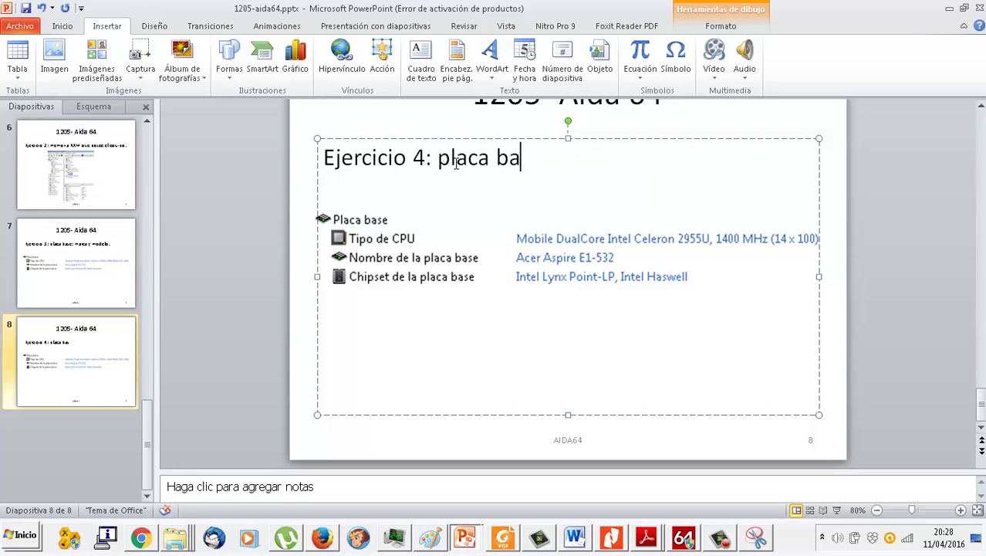
key("BackSpace")
key("BackSpace")
type("tarj")
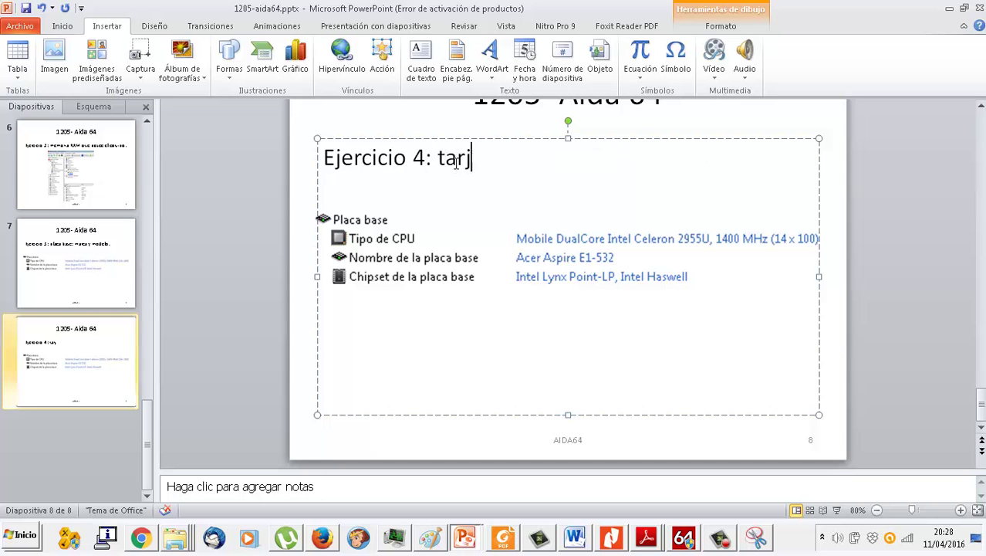
type("eta de vídeo: ma")
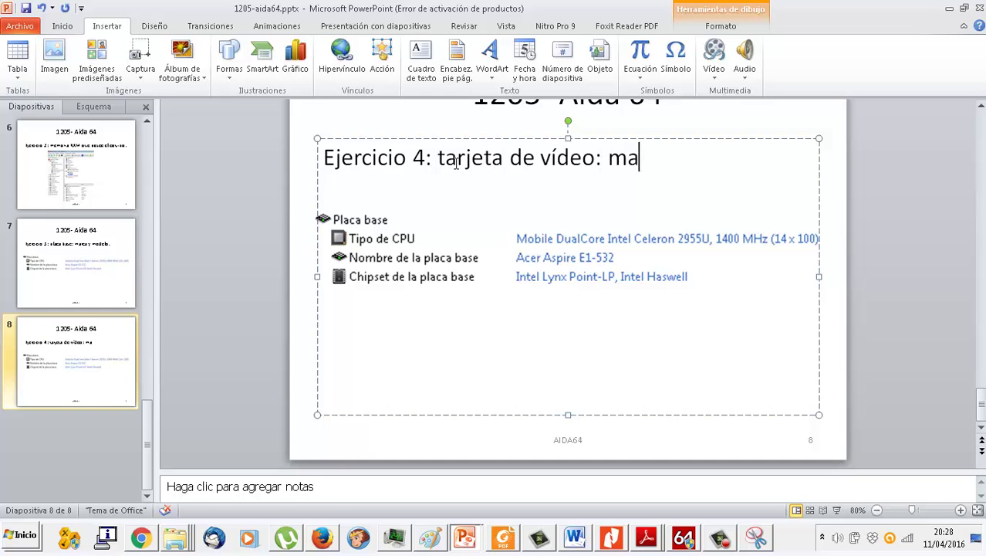
type("rcoa y modelo")
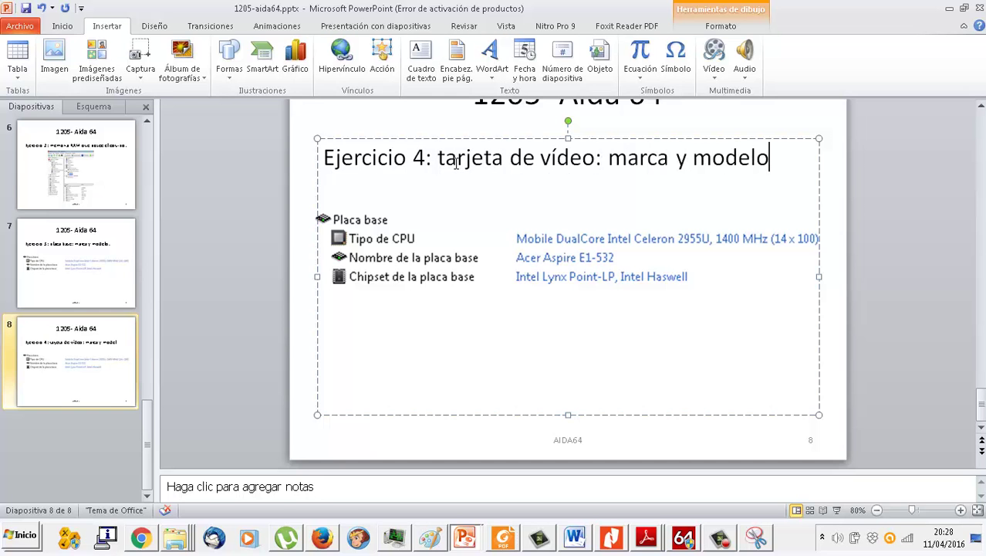
key("Delete")
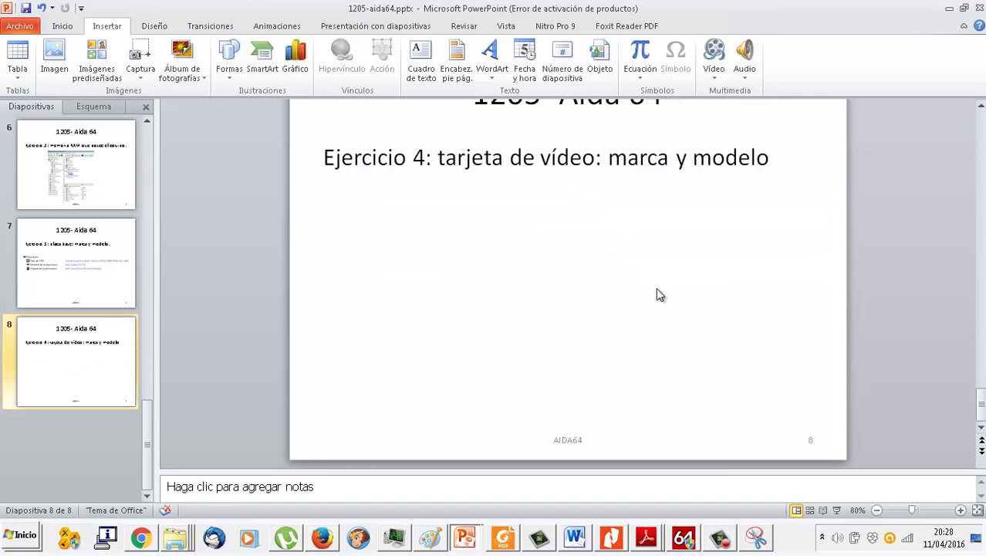
- Switch to AIDA64 and snip the Pantalla section with its video adapter and monitor rows
left_click(674, 542)
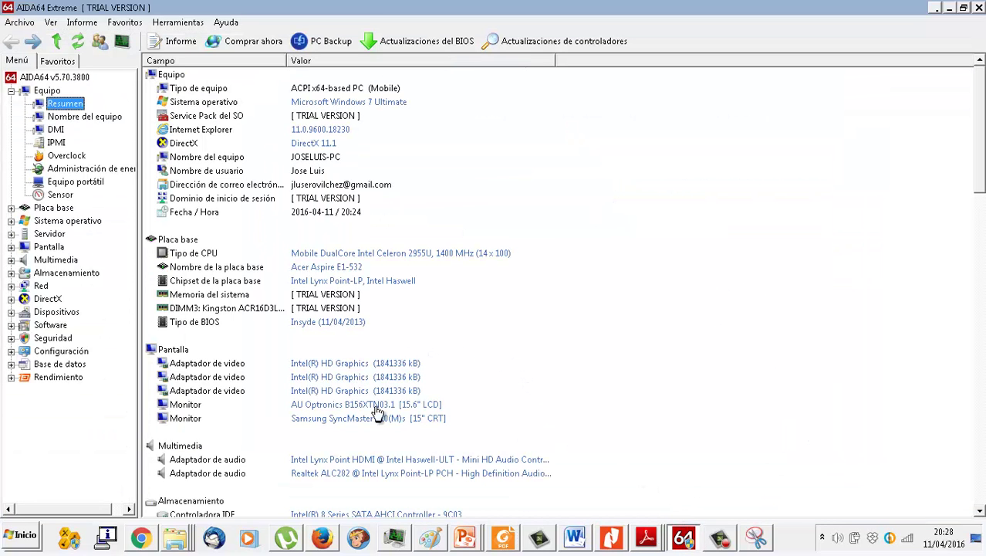
left_click(755, 538)
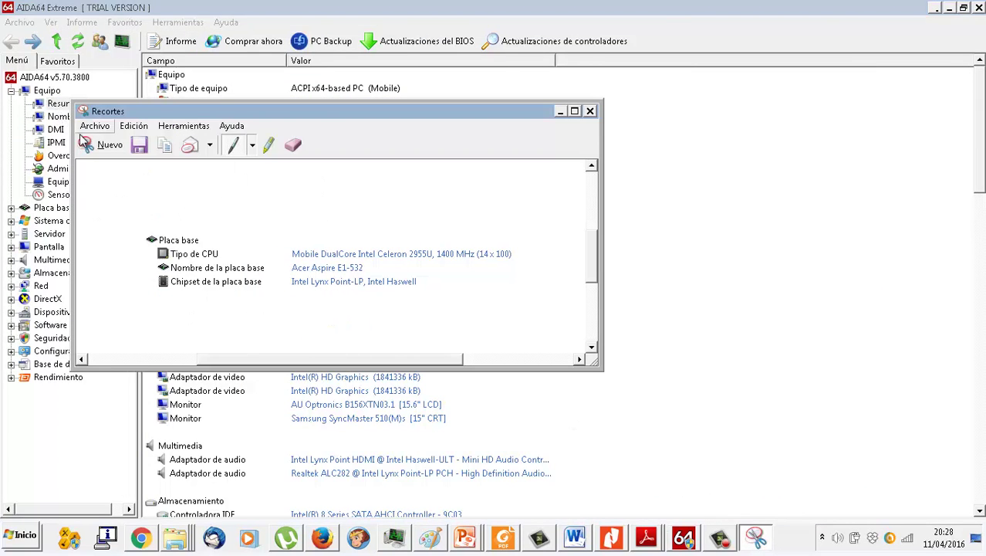
left_click(96, 145)
key("Escape")
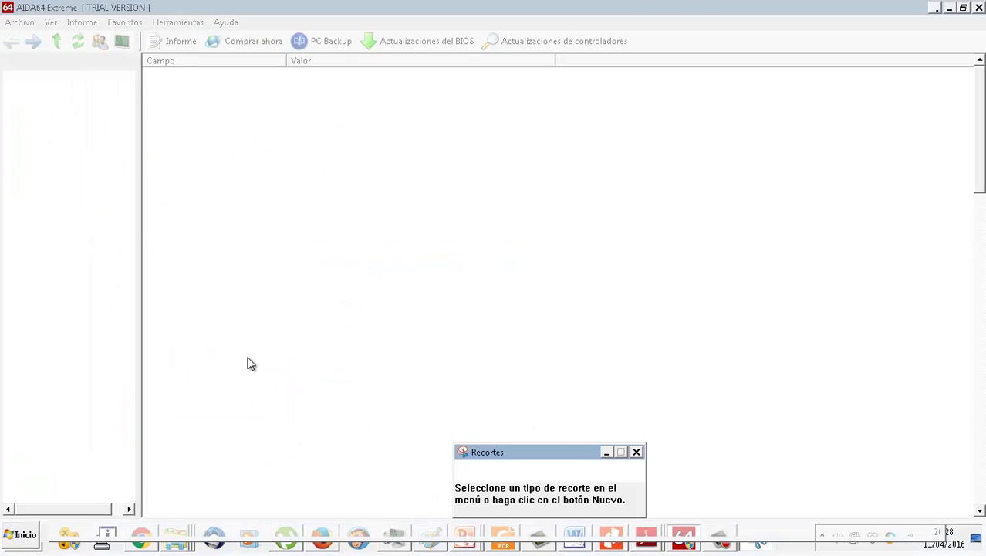
left_click(137, 253)
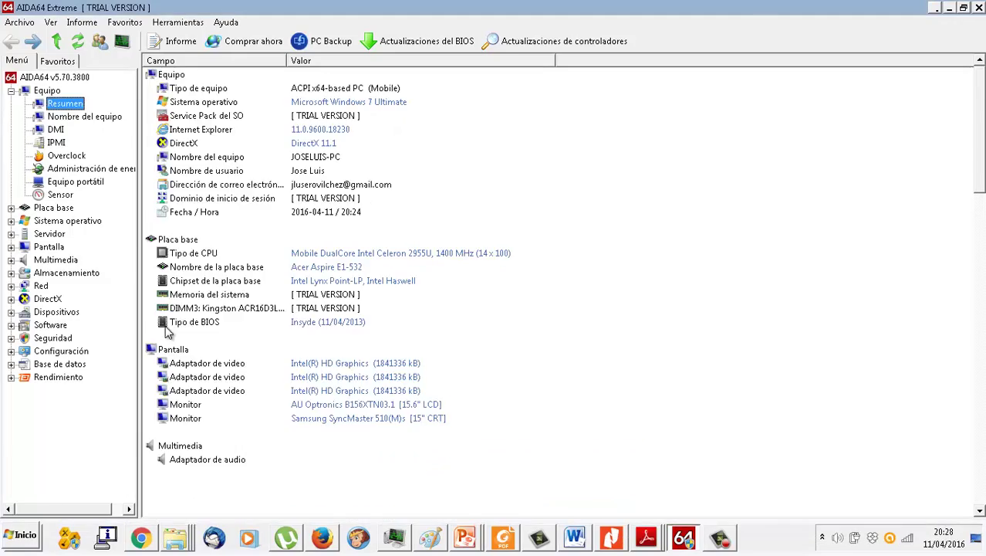
left_click_drag(151, 337, 372, 418)
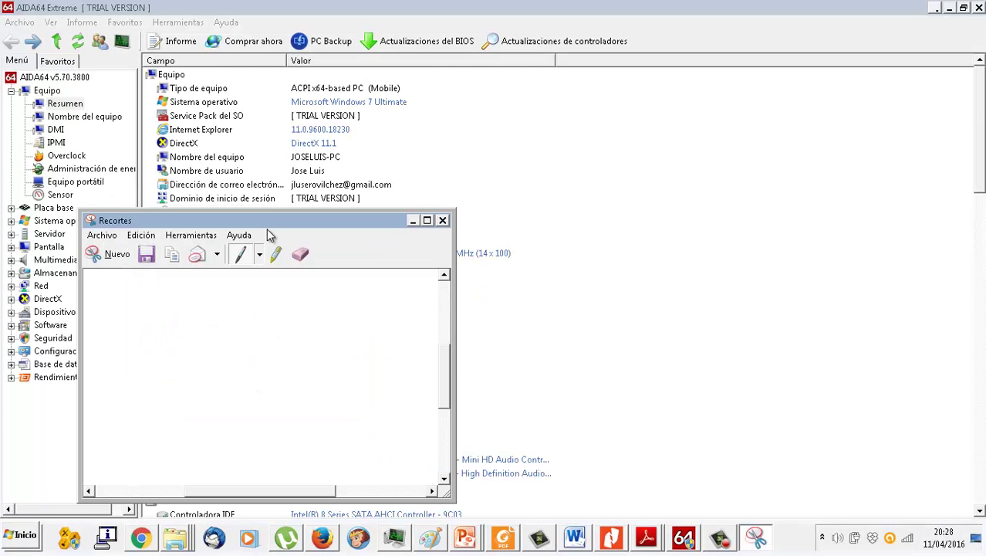
left_click_drag(271, 222, 807, 67)
left_click(646, 92)
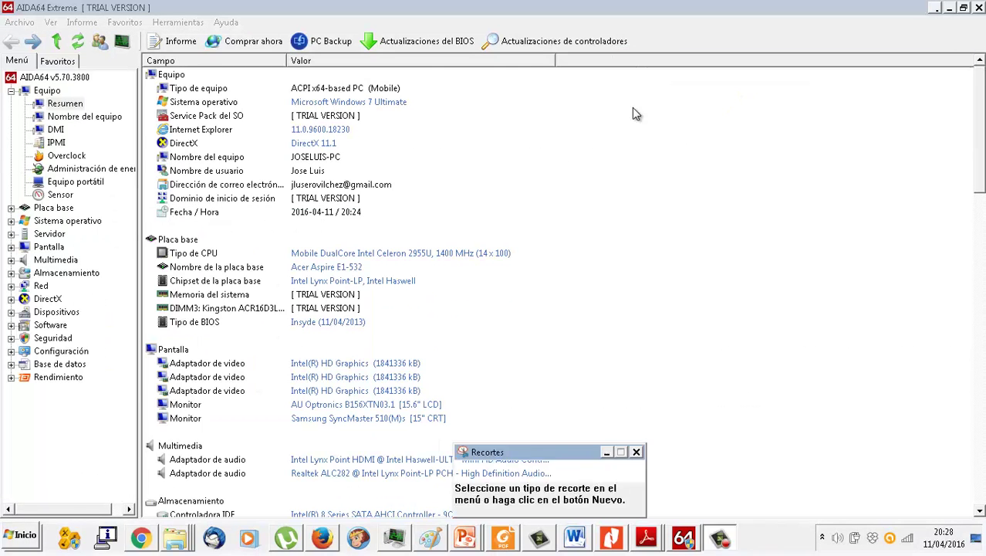
left_click_drag(139, 336, 455, 429)
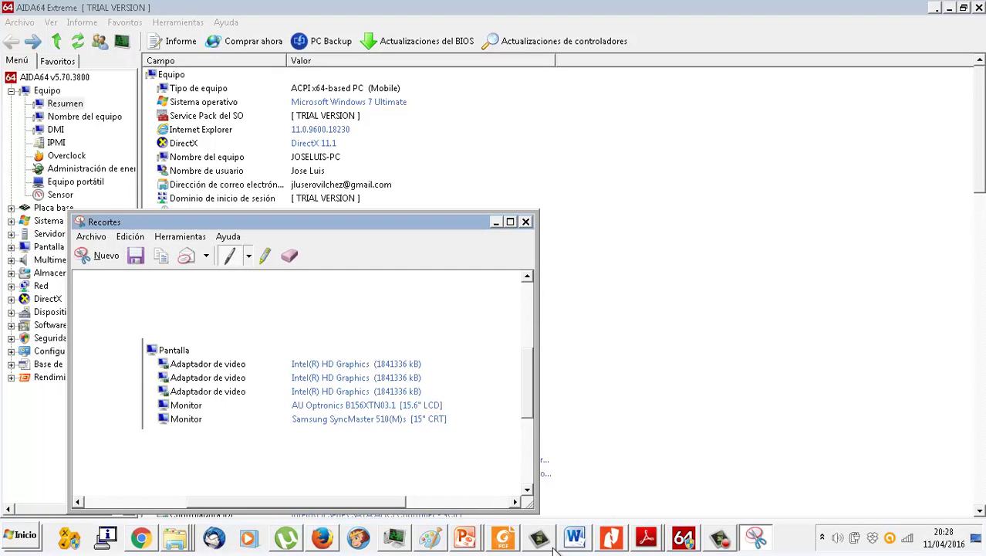
- Return to 1205-aida64.pptx in PowerPoint and paste the Pantalla snip onto slide 8
left_click(609, 539)
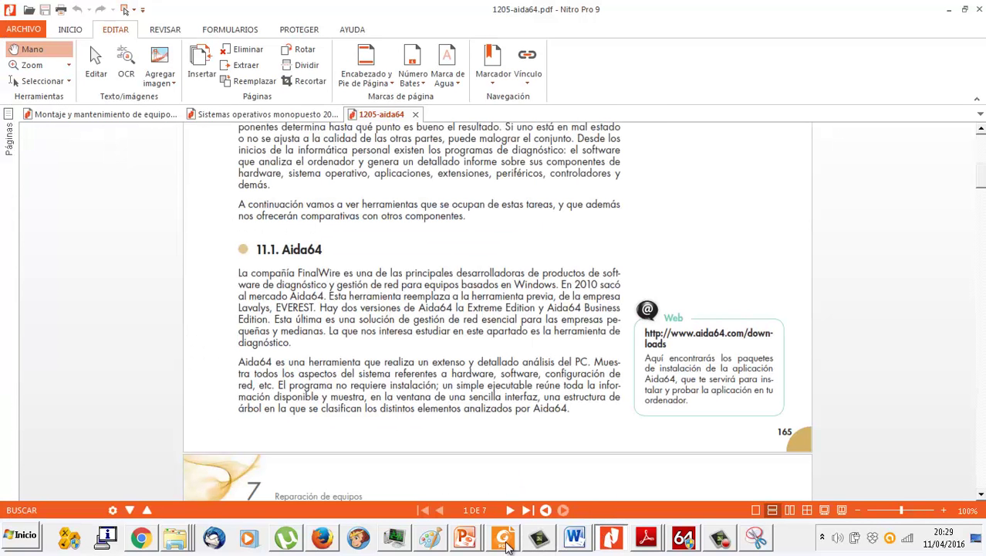
left_click(466, 539)
left_click(469, 500)
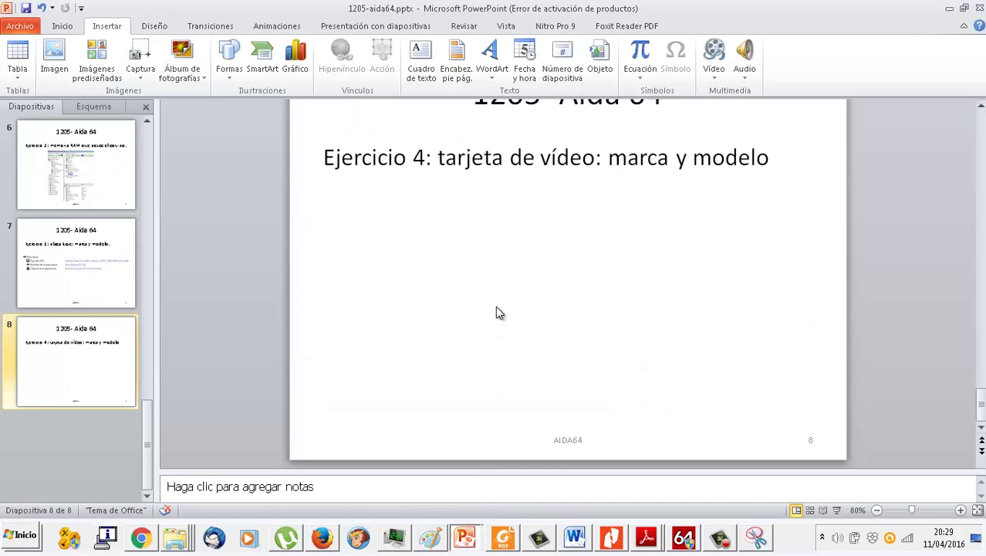
key("ctrl+v")
- Enlarge the Pantalla screenshot to nearly the slide's width, place it under the Ejercicio 4 text, and duplicate slide 8
left_click_drag(464, 240, 387, 208)
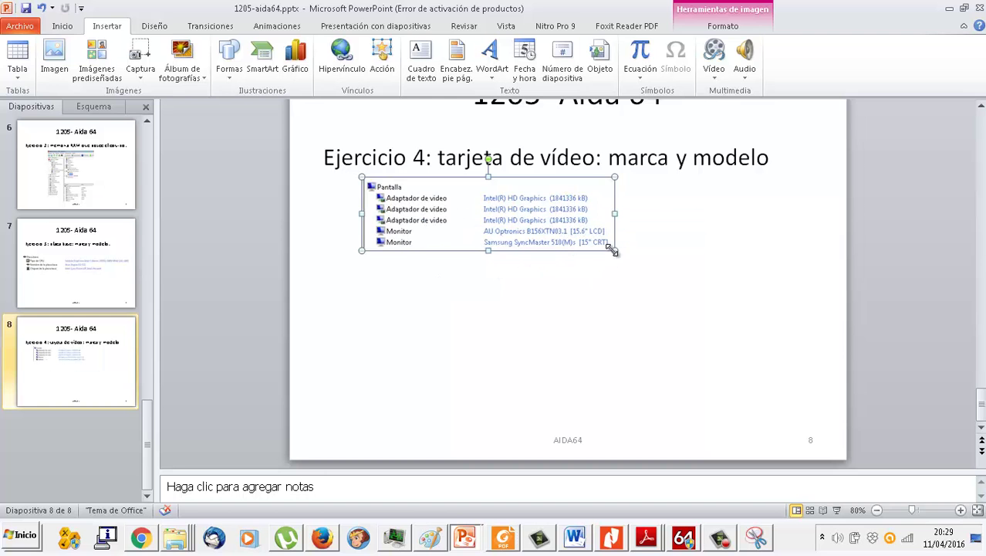
left_click_drag(614, 250, 698, 330)
left_click_drag(689, 291, 627, 297)
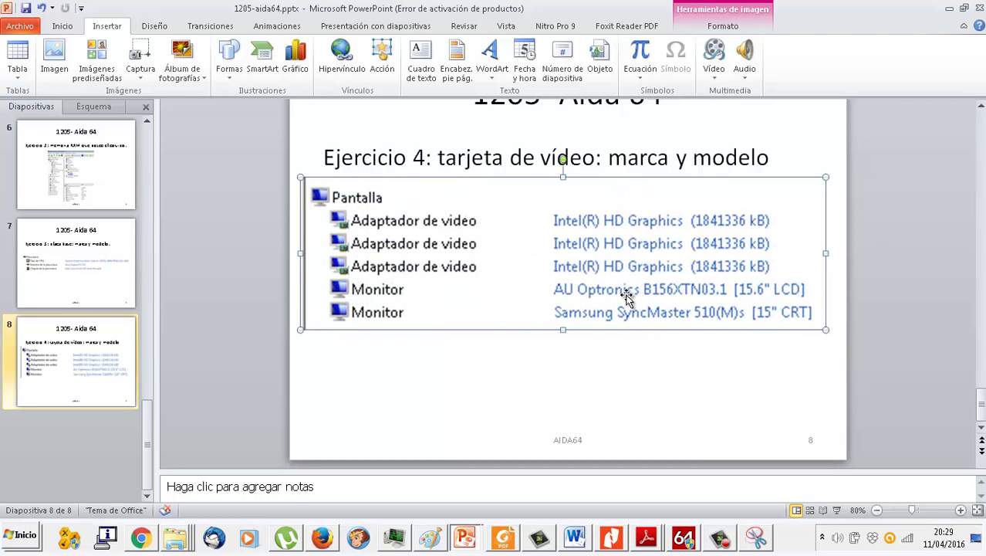
right_click(129, 362)
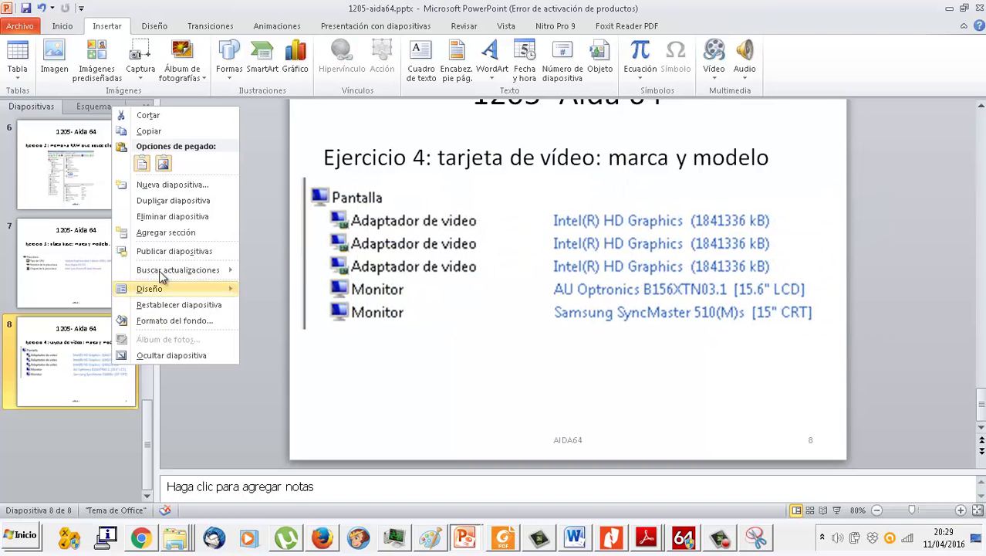
left_click(178, 200)
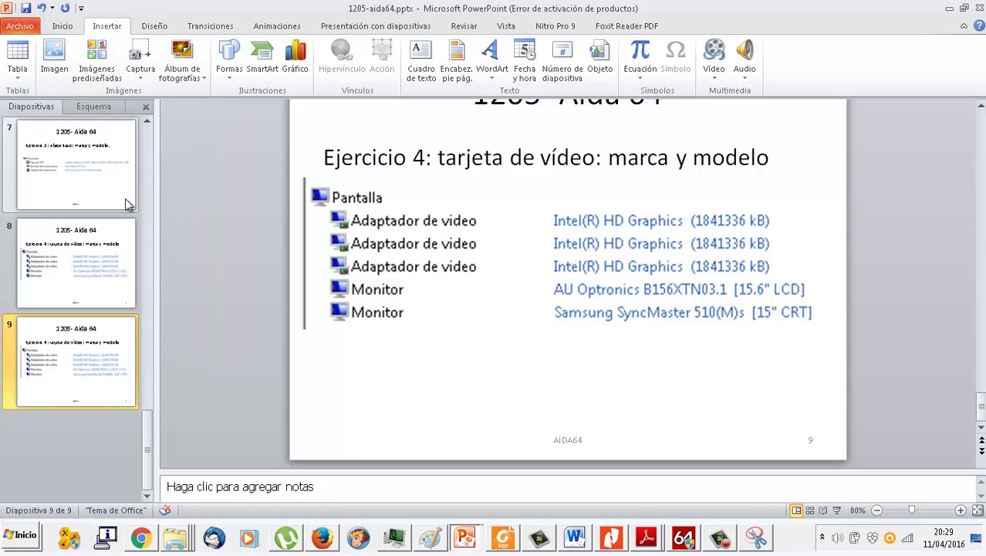
- Rewrite slide 9's text as "Ejercicio 5: disco duro: marca, modelo y capacidad." and move the Pantalla screenshot down below it
left_click(344, 228)
double_click(419, 157)
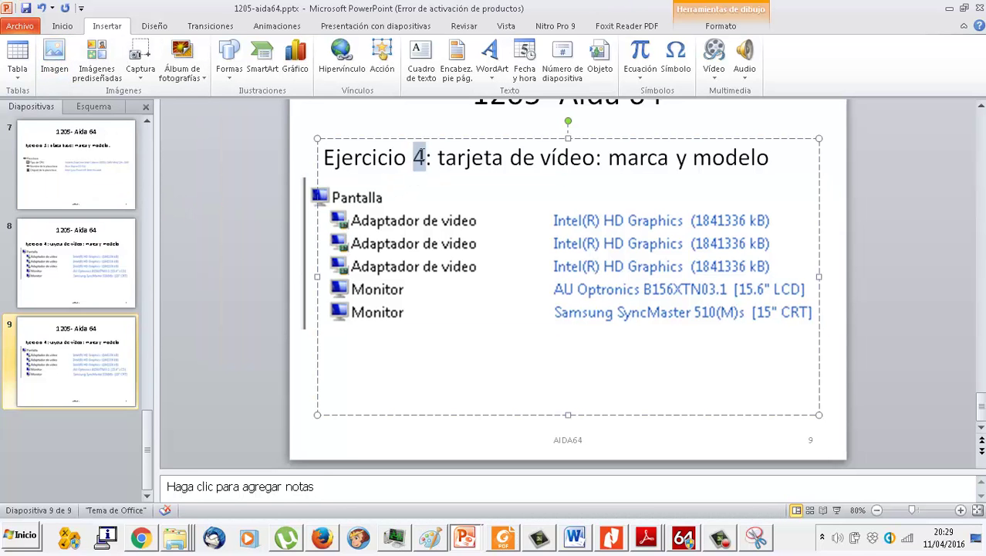
type("5")
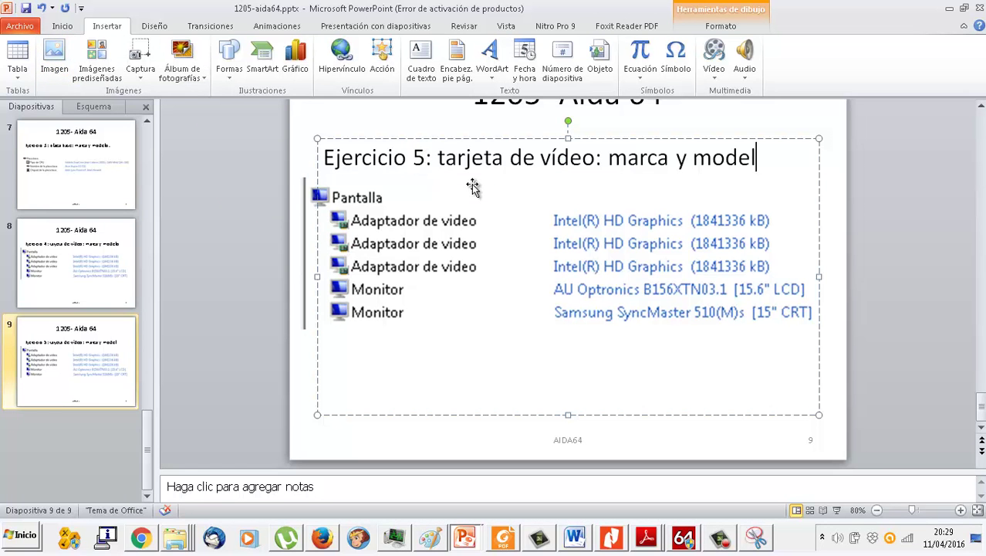
key("BackSpace")
key("BackSpace")
key("BackSpace")
key("BackSpace")
key("BackSpace")
key("BackSpace")
key("BackSpace")
key("BackSpace")
key("BackSpace")
key("BackSpace")
key("BackSpace")
key("BackSpace")
key("BackSpace")
key("BackSpace")
key("BackSpace")
key("BackSpace")
key("BackSpace")
key("BackSpace")
key("BackSpace")
key("BackSpace")
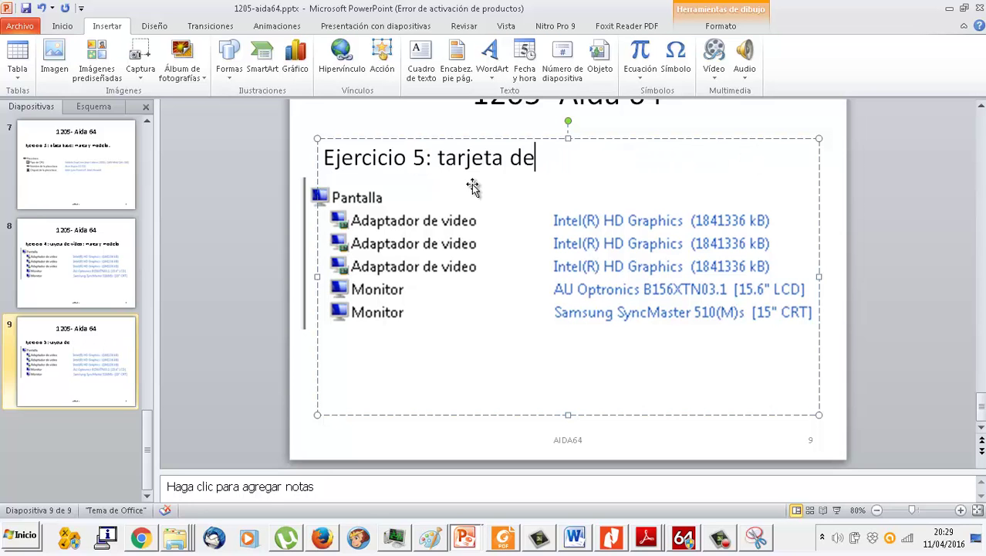
key("BackSpace")
key("BackSpace")
key("BackSpace")
key("BackSpace")
type("duis")
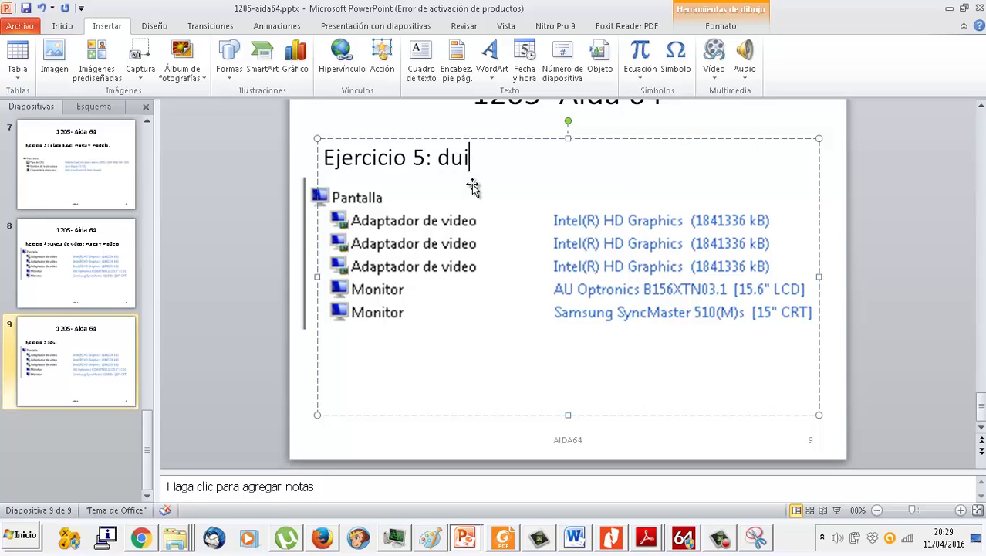
key("BackSpace")
key("BackSpace")
type("isco duro:")
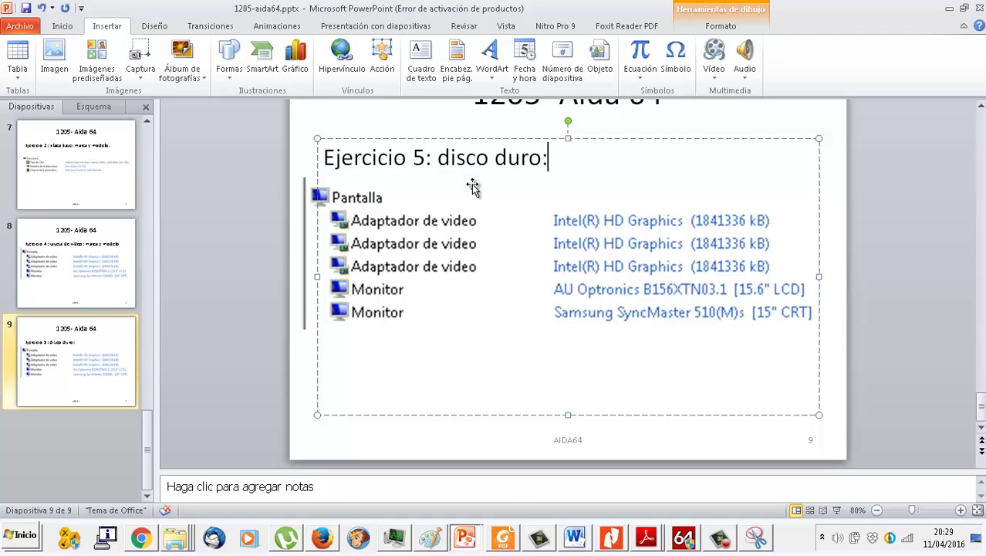
type(" maracam")
key("BackSpace")
key("BackSpace")
key("BackSpace")
key("BackSpace")
type("ca,")
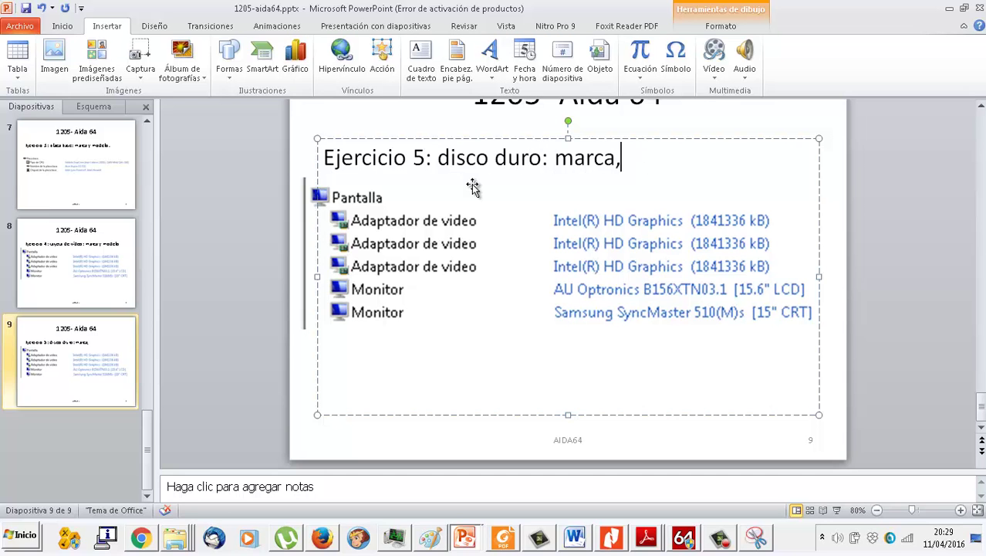
type(" modelo y capacid")
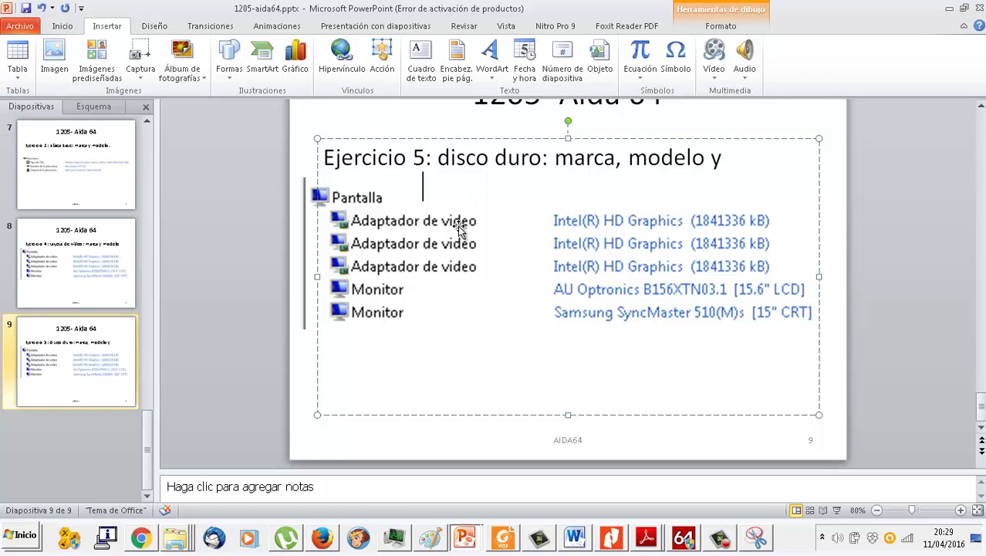
left_click_drag(455, 227, 464, 268)
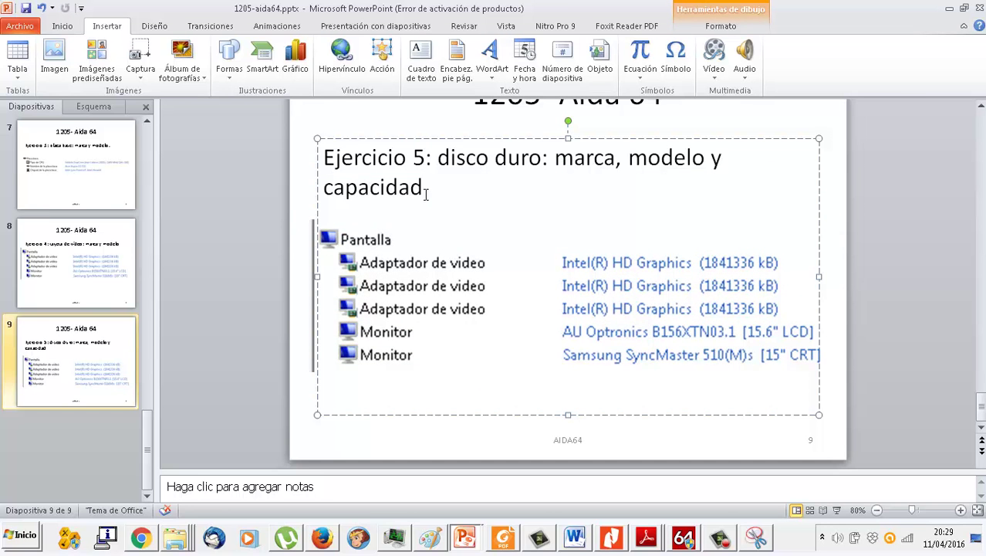
- Delete the copied Pantalla screenshot from slide 9
left_click(77, 282)
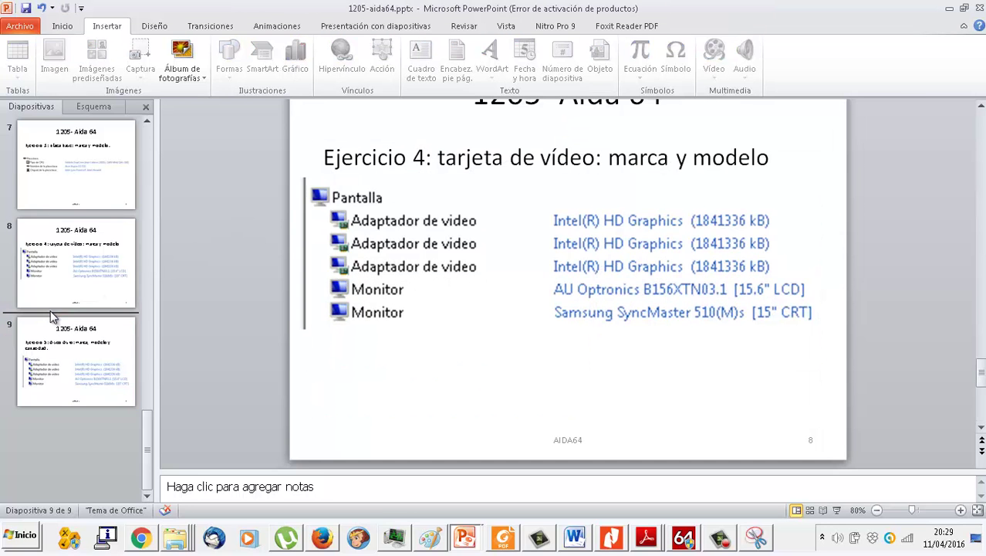
left_click(94, 197)
left_click(103, 247)
right_click(103, 247)
left_click(59, 349)
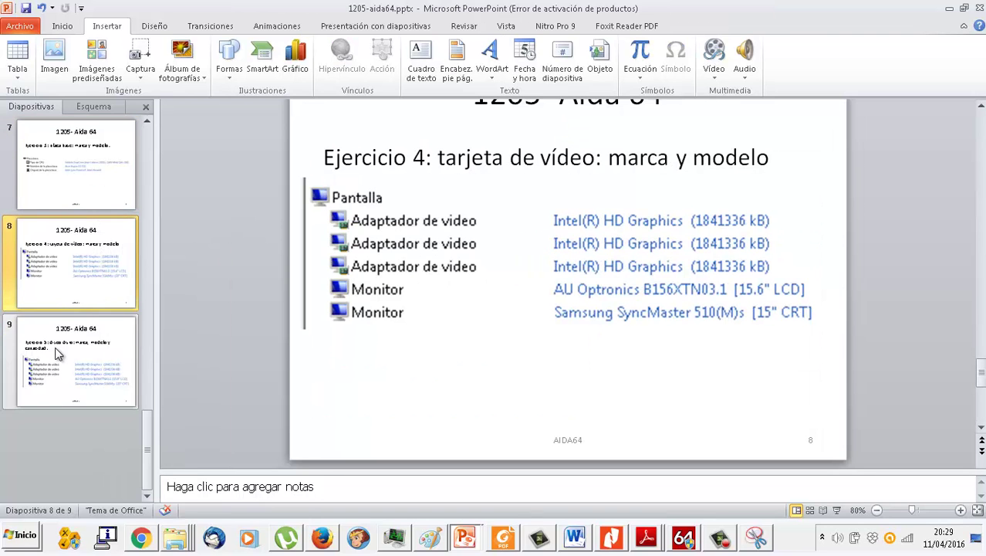
left_click(51, 345)
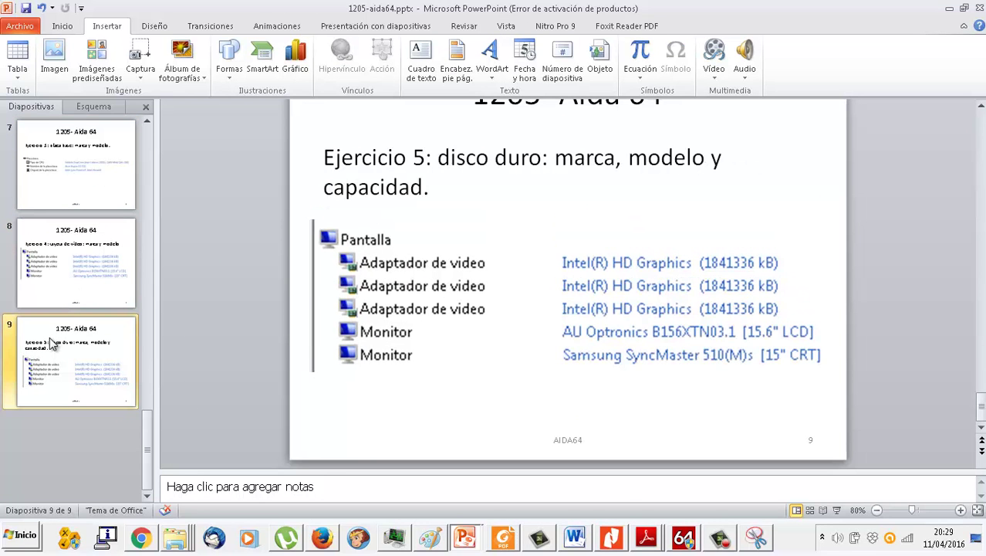
left_click(356, 353)
key("Delete")
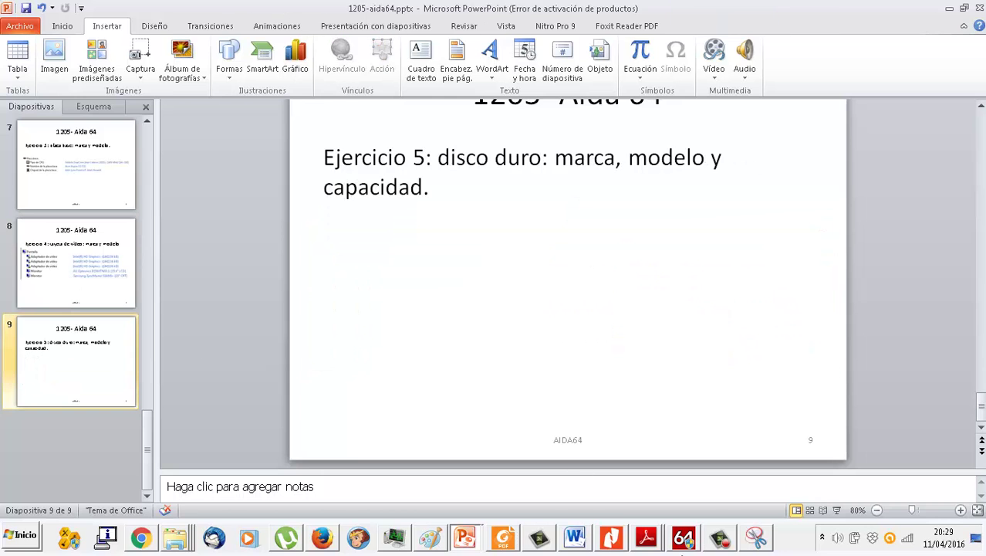
- Switch to AIDA64 and show the Unidades físicas page under Almacenamiento
left_click(679, 543)
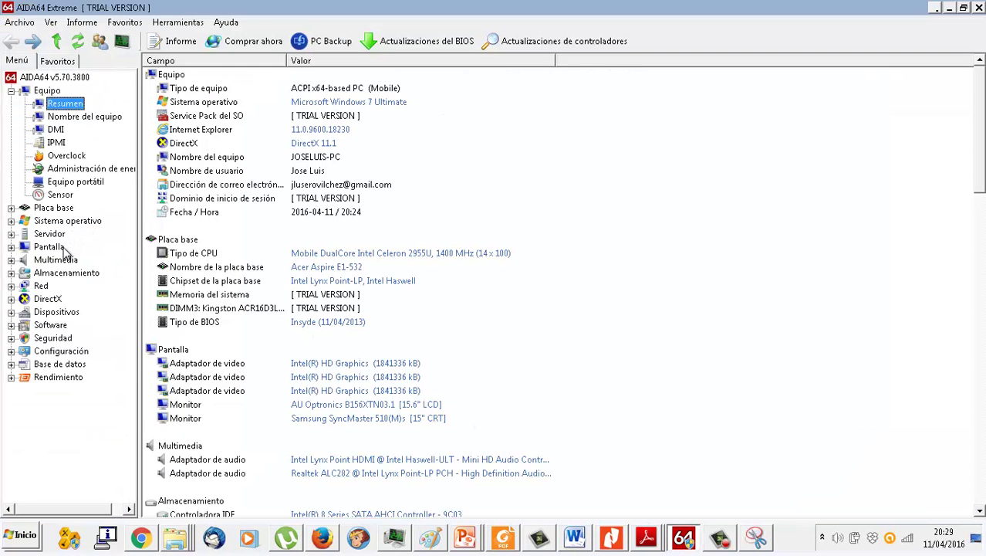
left_click(11, 273)
left_click(77, 285)
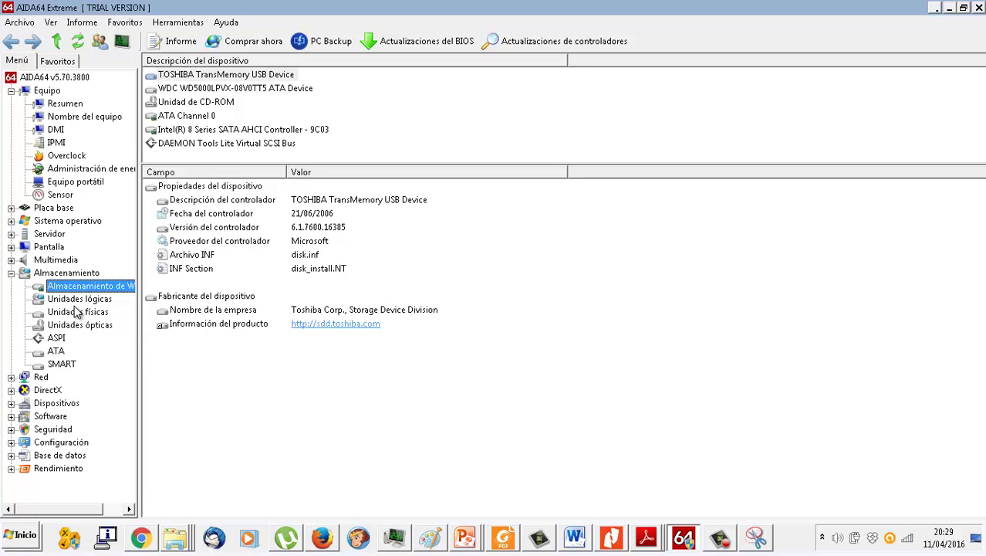
left_click(77, 312)
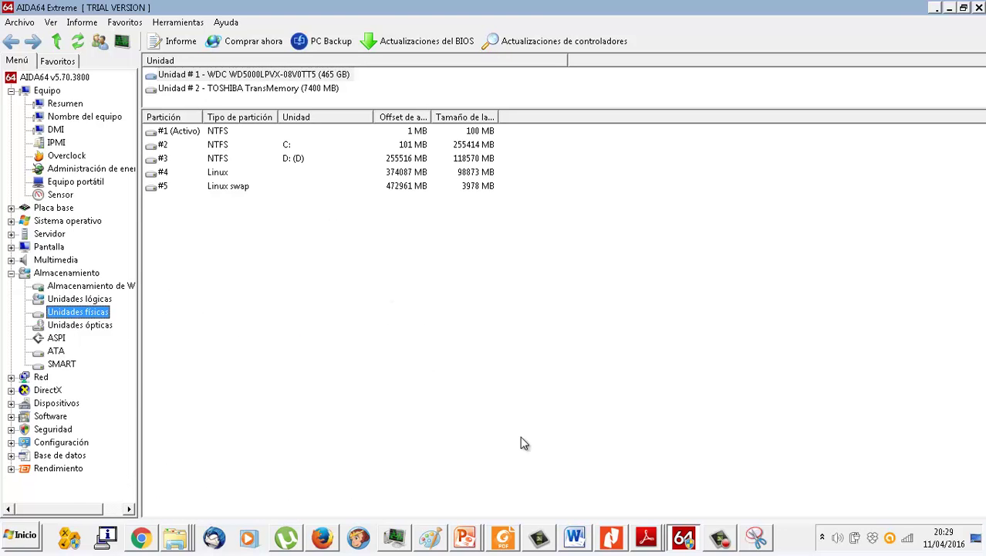
- Make a new snip of the physical drives list together with its partition table
left_click(755, 537)
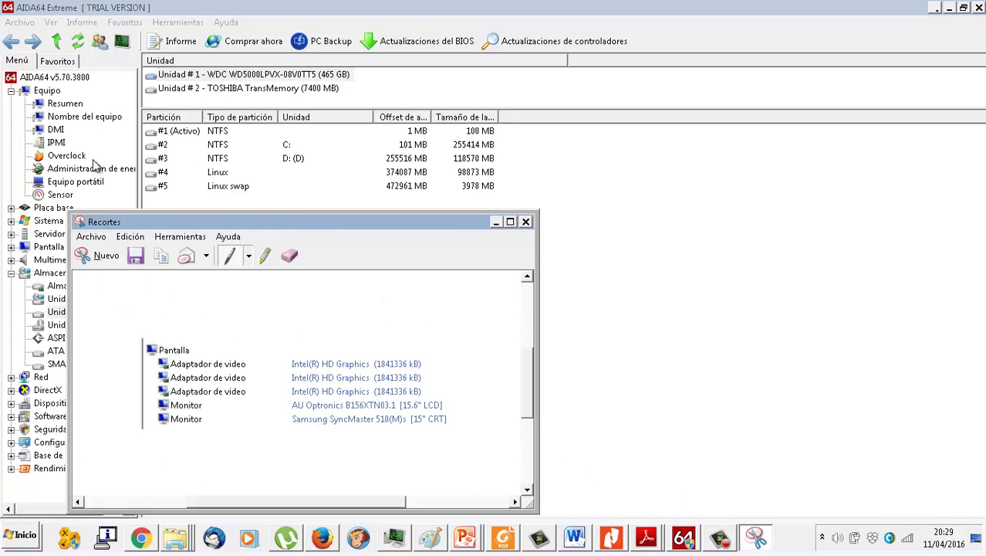
left_click(101, 256)
left_click_drag(141, 53, 512, 205)
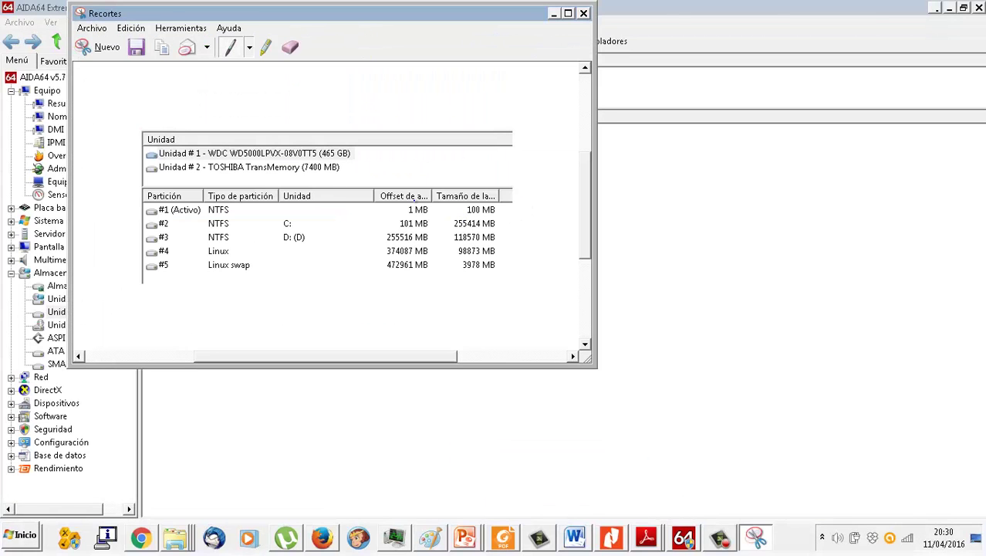
- Return to 1205-aida64.pptx in PowerPoint and paste the physical drives snip onto slide 9
left_click(466, 537)
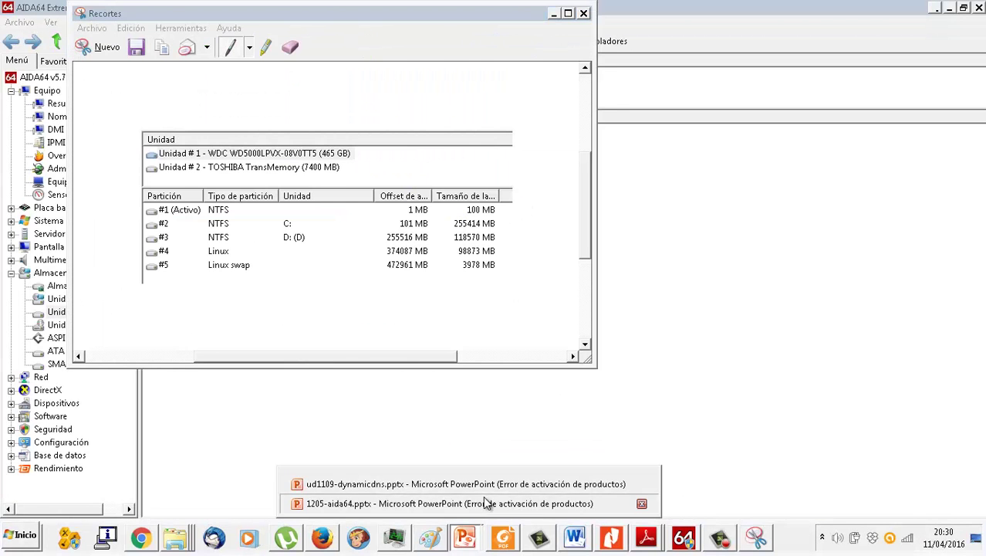
left_click(452, 501)
left_click(451, 188)
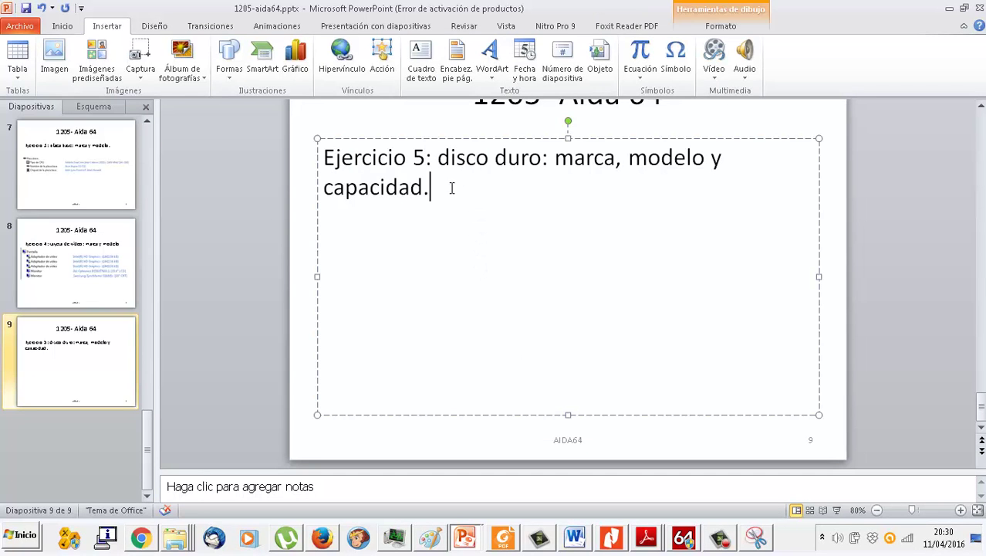
key("ctrl+v")
- Enlarge the drives screenshot, centre it under the Ejercicio 5 text, and save the presentation
left_click_drag(453, 216, 455, 261)
left_click_drag(677, 364, 789, 406)
left_click_drag(609, 311, 574, 301)
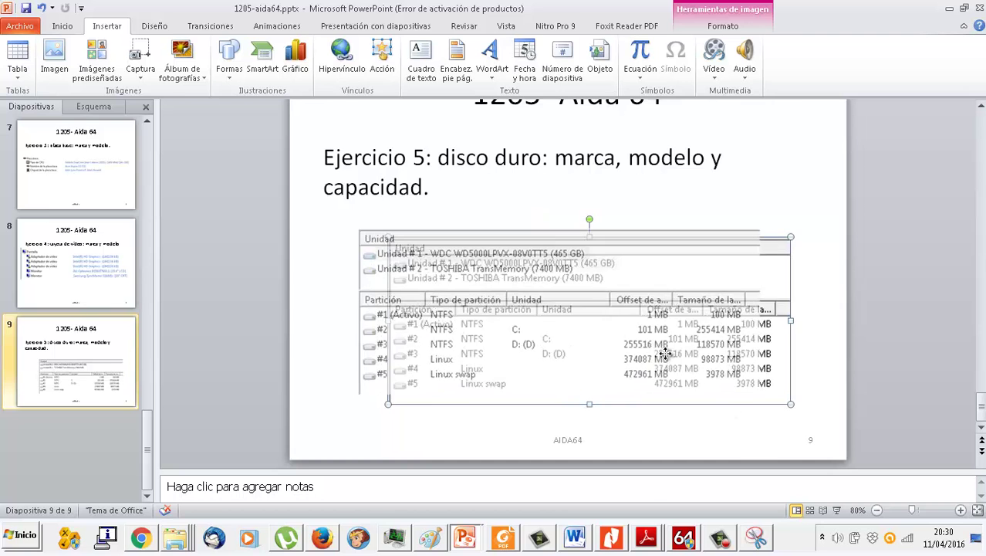
left_click(25, 8)
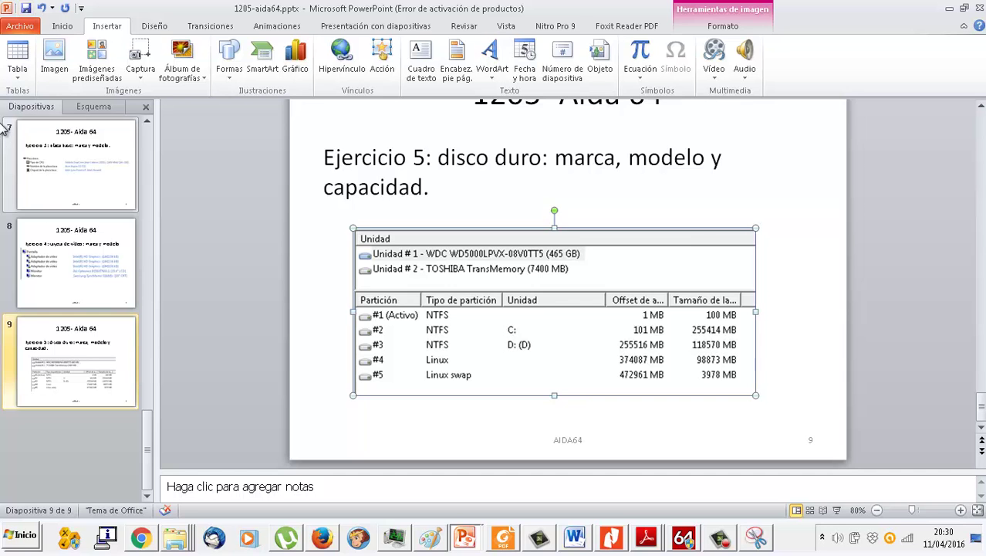
- Duplicate slide 9 and replace the copy's screenshot and exercise text with just "Benchmark: "
right_click(82, 355)
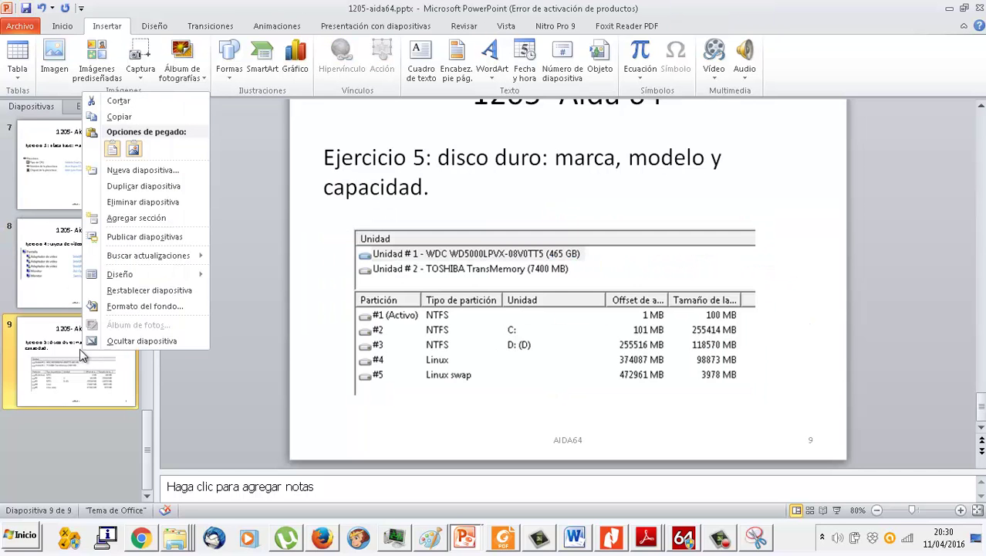
left_click(143, 186)
left_click(500, 319)
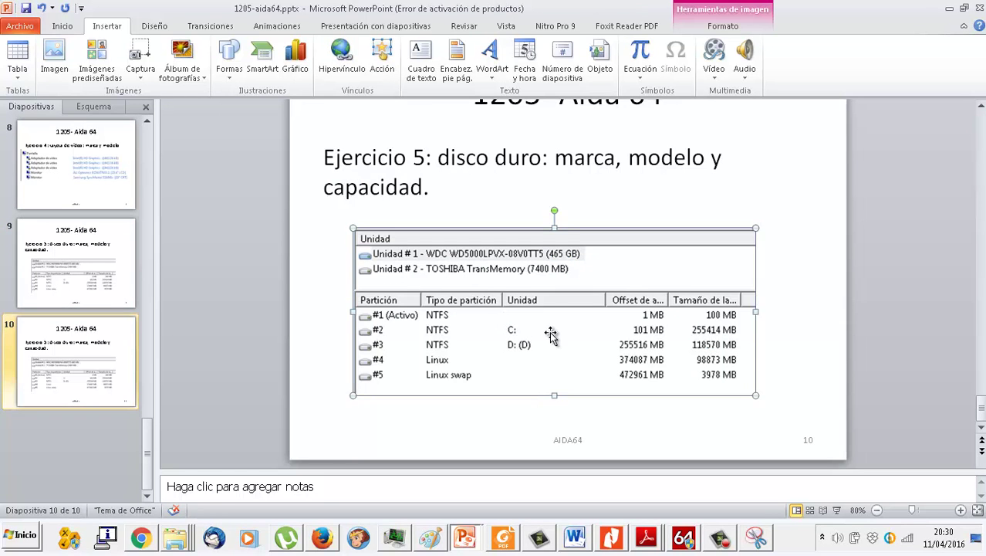
key("Delete")
left_click_drag(451, 189, 291, 134)
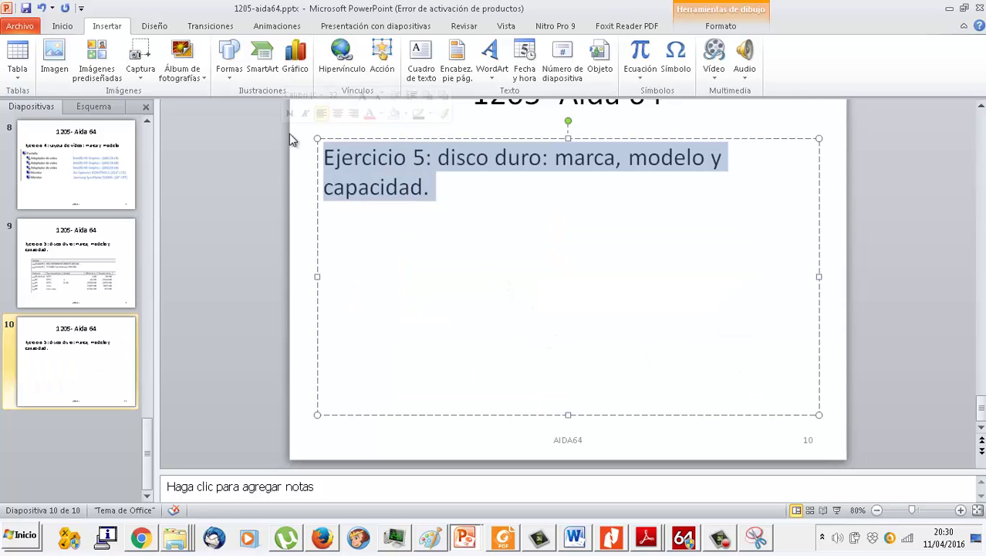
type("Benchmark:")
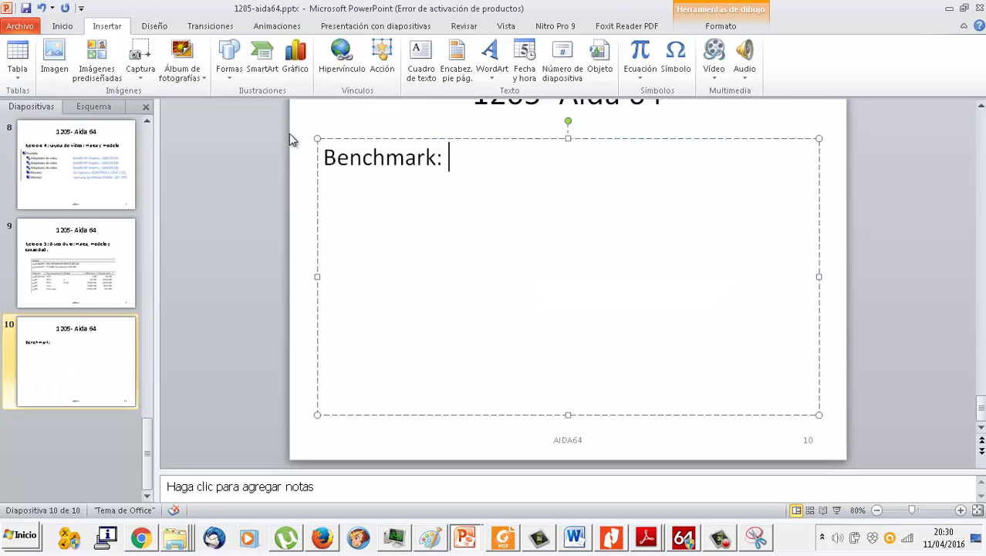
- Switch to Firefox and search Google for "benckmark" in the kickasstorrents tab
left_click(323, 538)
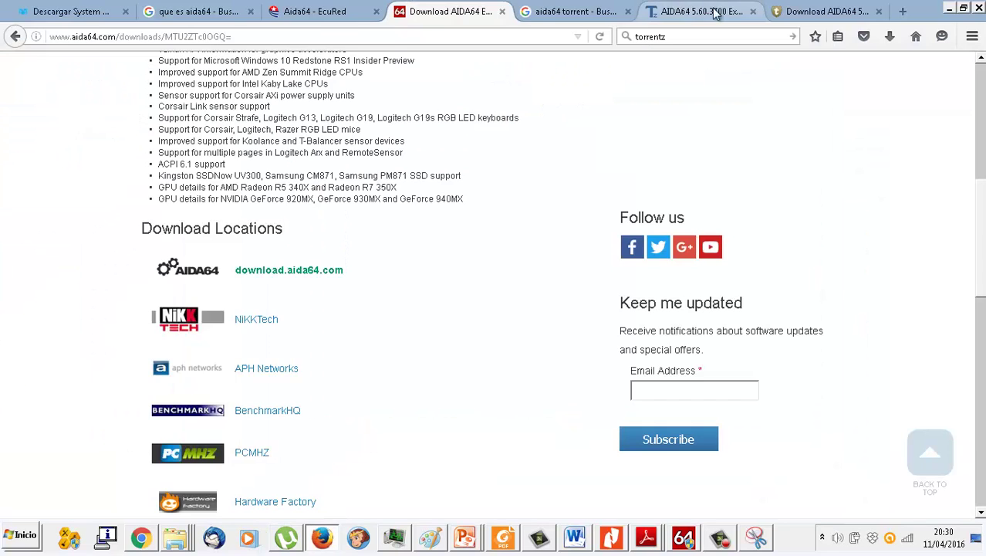
left_click(807, 12)
left_click(726, 34)
type("benckmark")
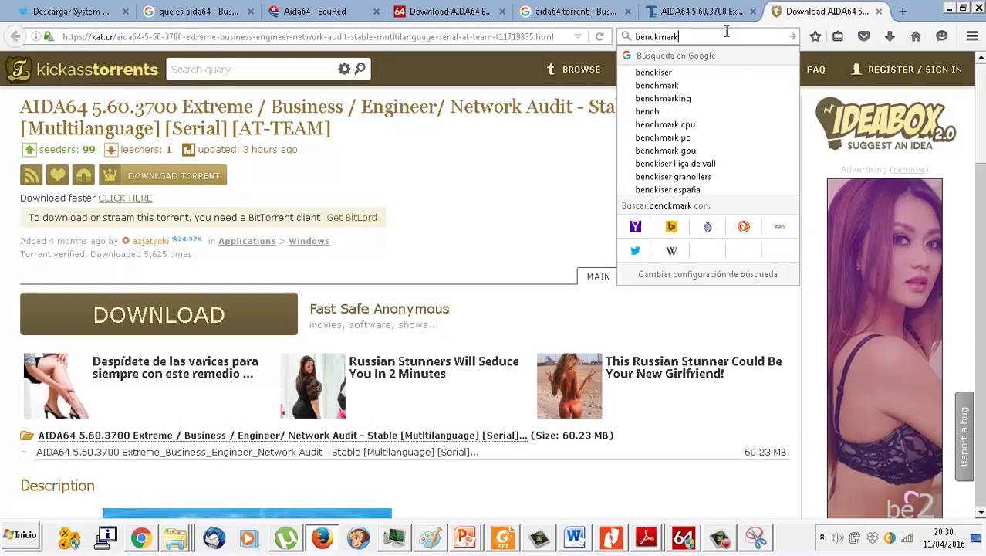
key("Return")
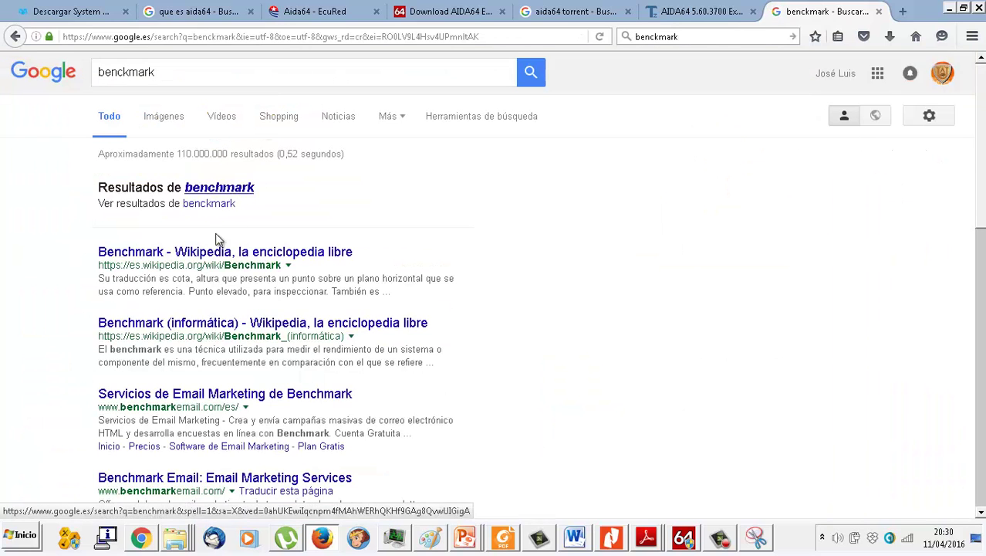
- Open Wikipedia's Benchmark (informática) article and copy the first two sentences of its introduction, up to "comparativa"
left_click(217, 258)
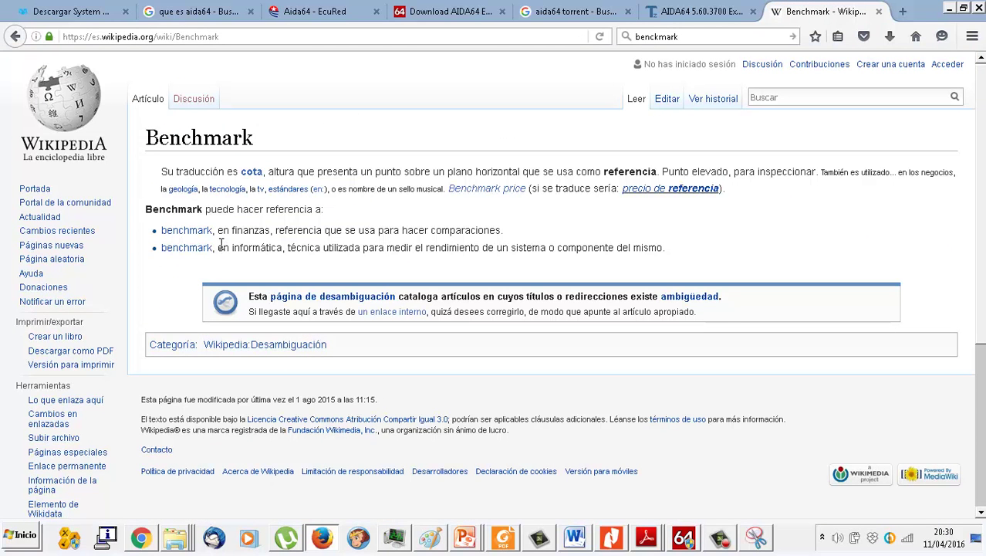
left_click(206, 248)
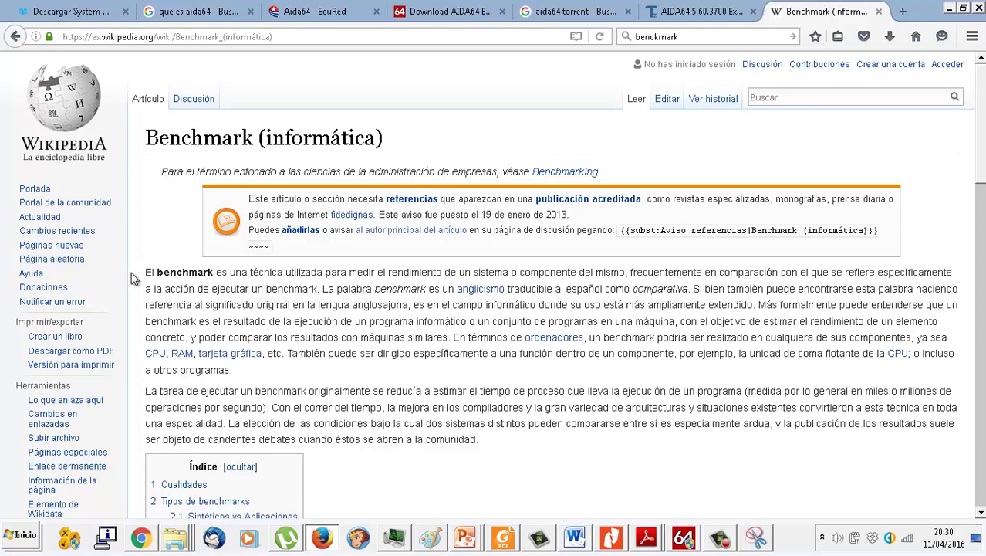
left_click_drag(145, 274, 287, 290)
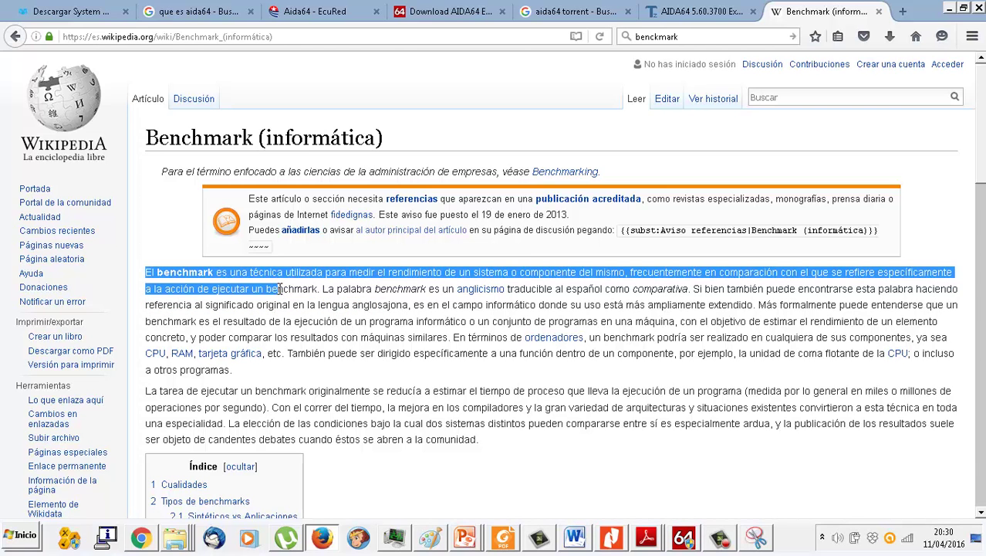
left_click_drag(280, 288, 692, 301)
key("ctrl+c")
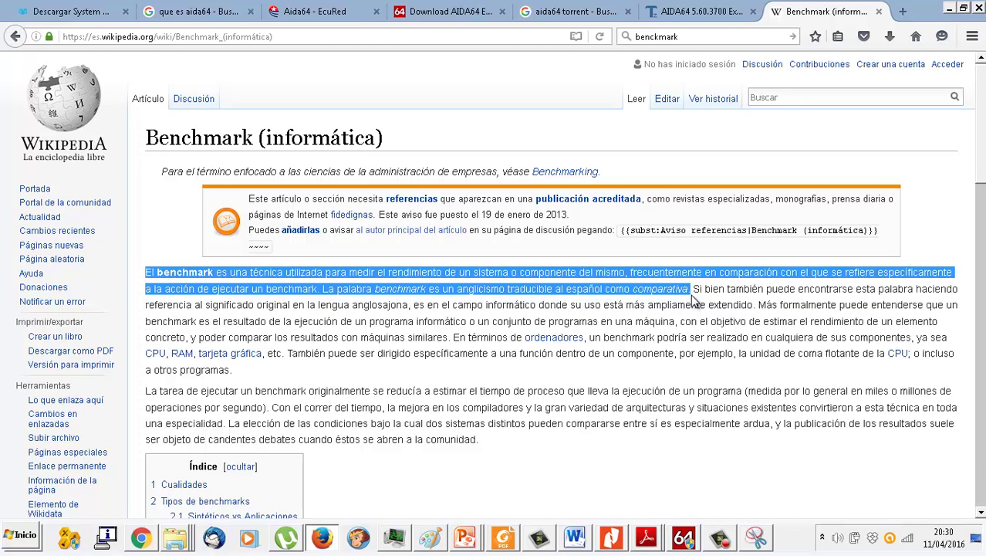
- Return to 1205-aida64.pptx in PowerPoint and paste the copied definition after "Benchmark:" on slide 10
left_click(686, 539)
left_click(684, 538)
mouse_move(464, 538)
left_click(467, 502)
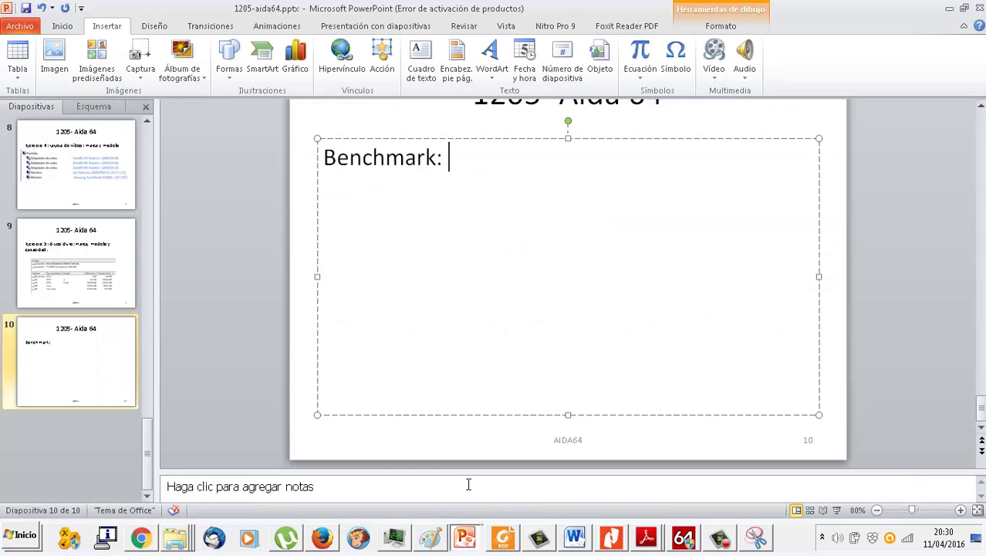
key("ctrl+v")
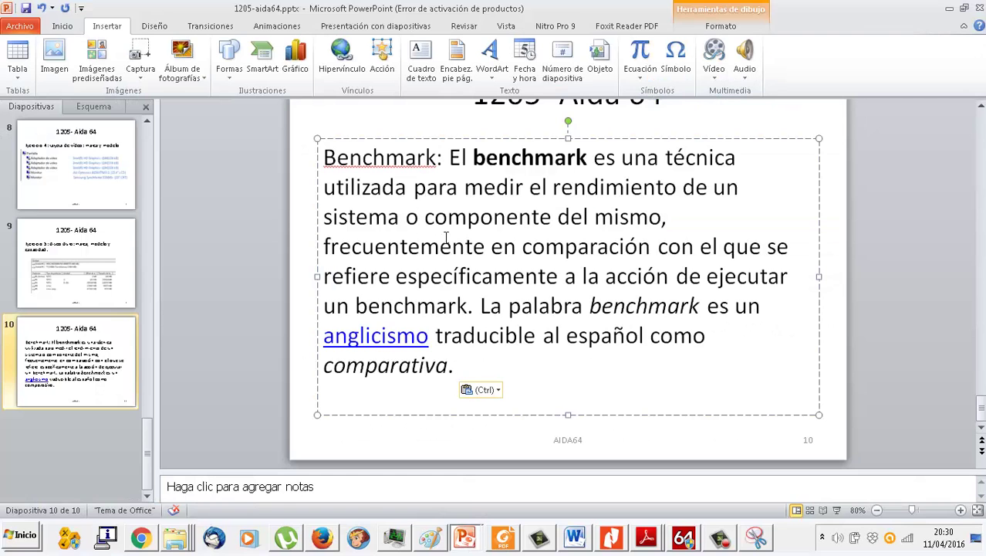
- Remove the hyperlink from "anglicismo" in the benchmark definition on slide 10 and duplicate the slide
right_click(412, 334)
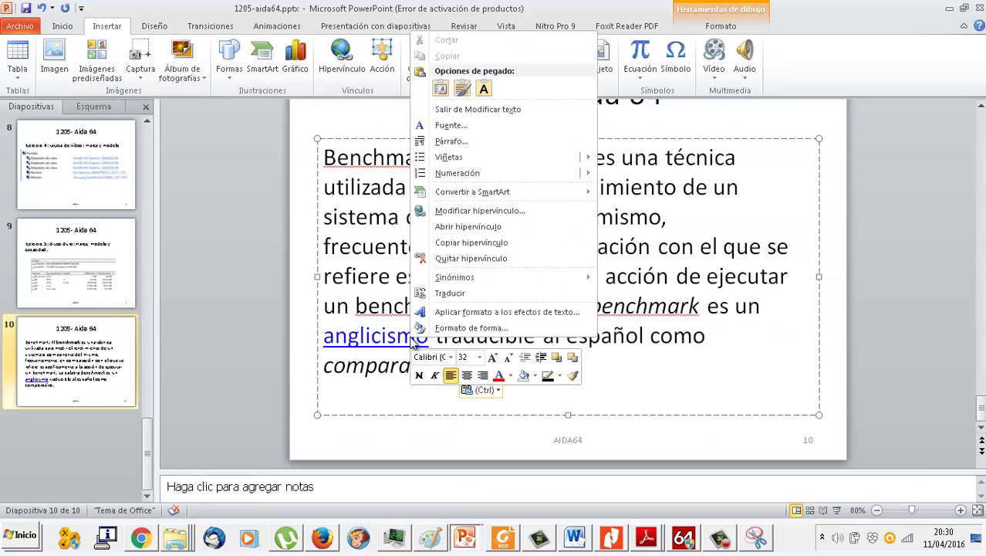
left_click(455, 258)
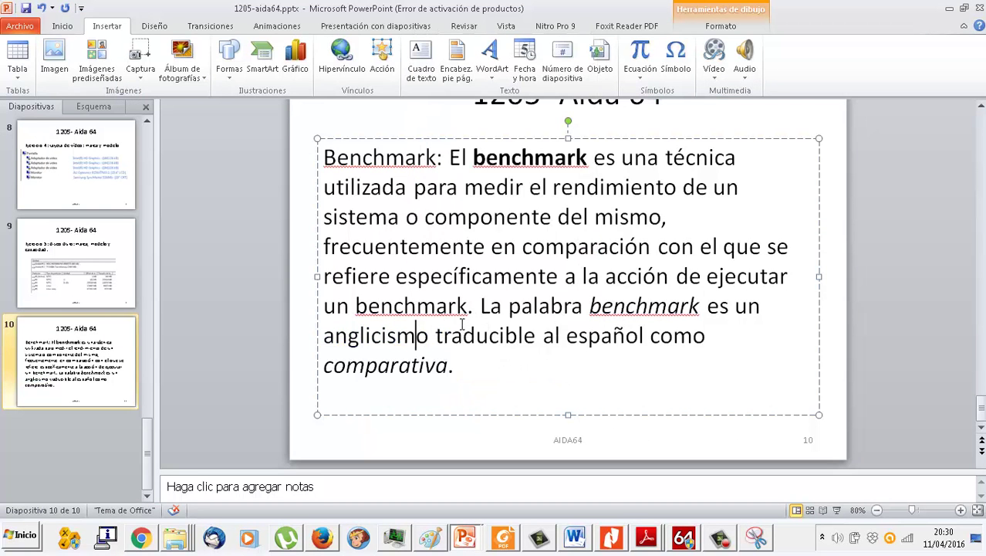
right_click(112, 368)
left_click(189, 205)
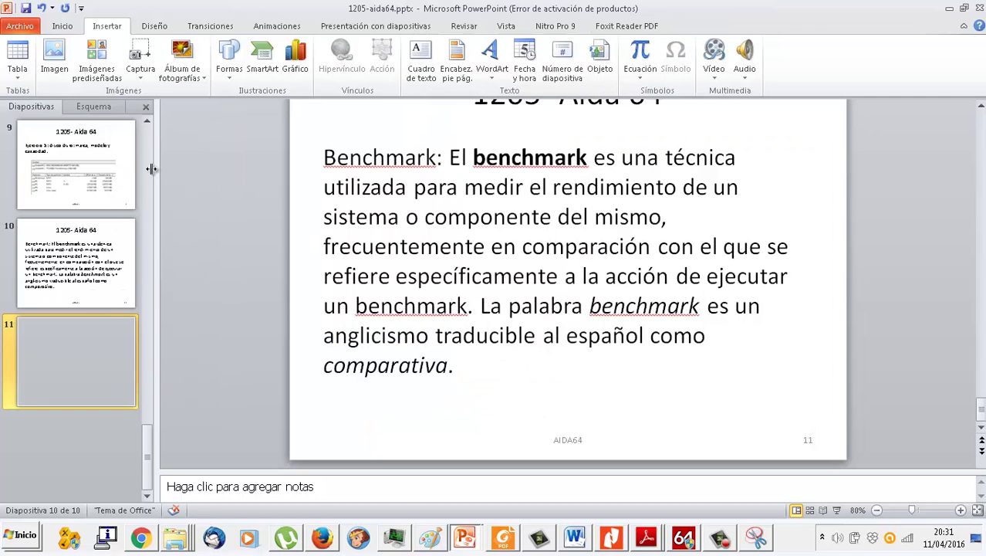
- Switch to AIDA64, look through its report and tool commands, and view the system stability test before closing it
left_click(682, 539)
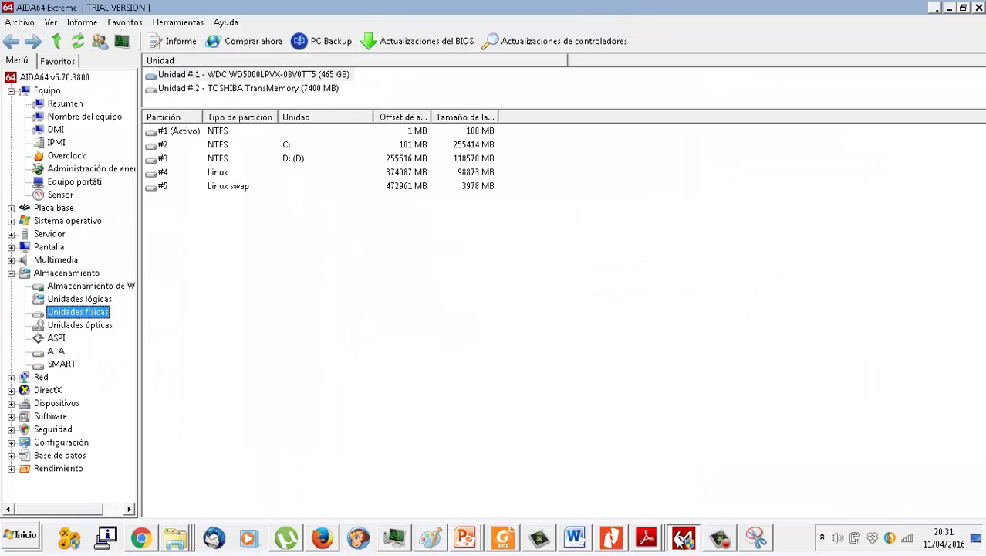
left_click(74, 23)
mouse_move(92, 57)
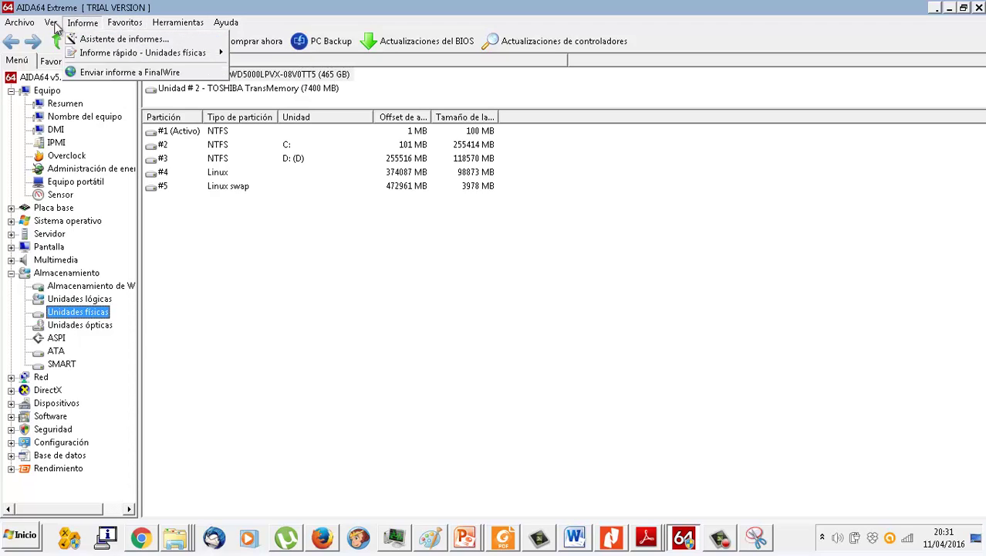
mouse_move(49, 24)
mouse_move(178, 37)
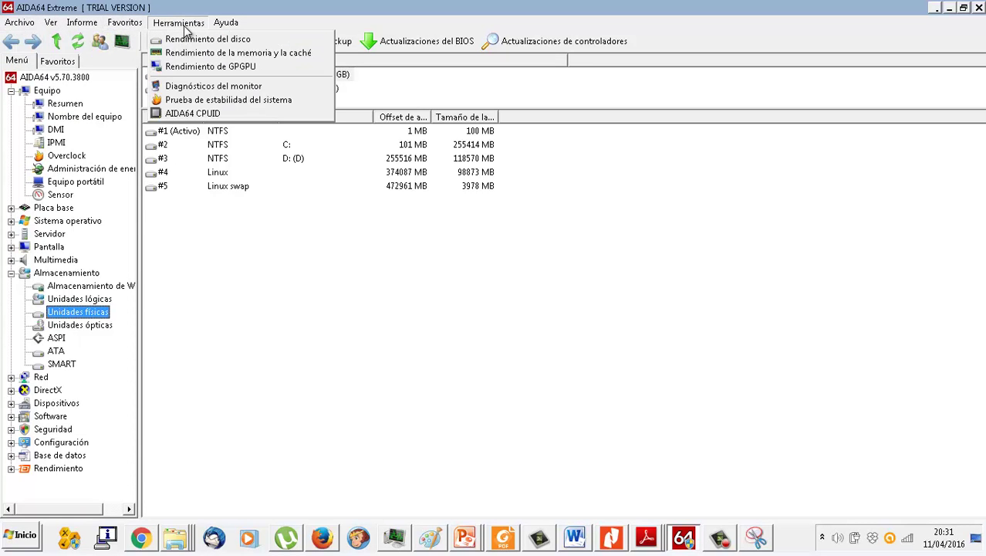
left_click(197, 98)
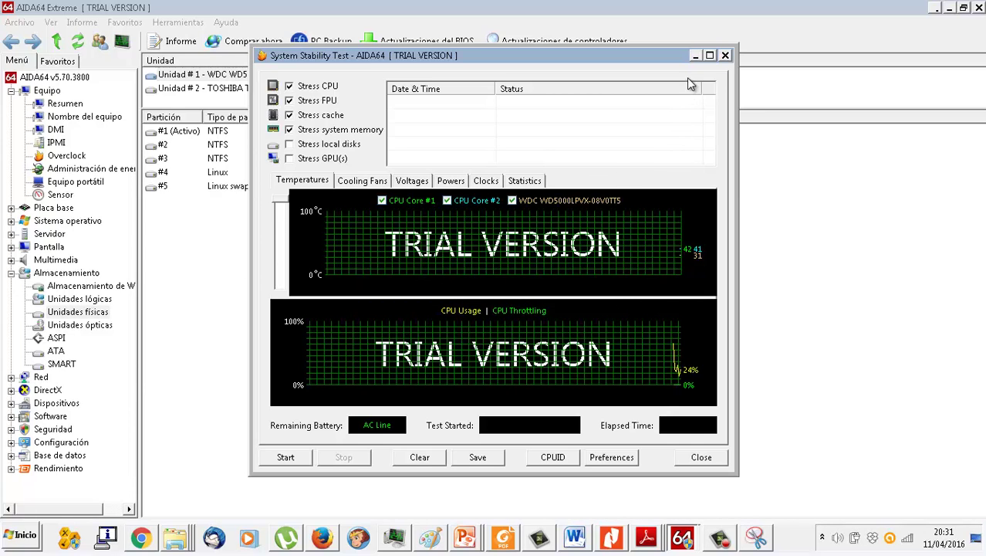
left_click(726, 56)
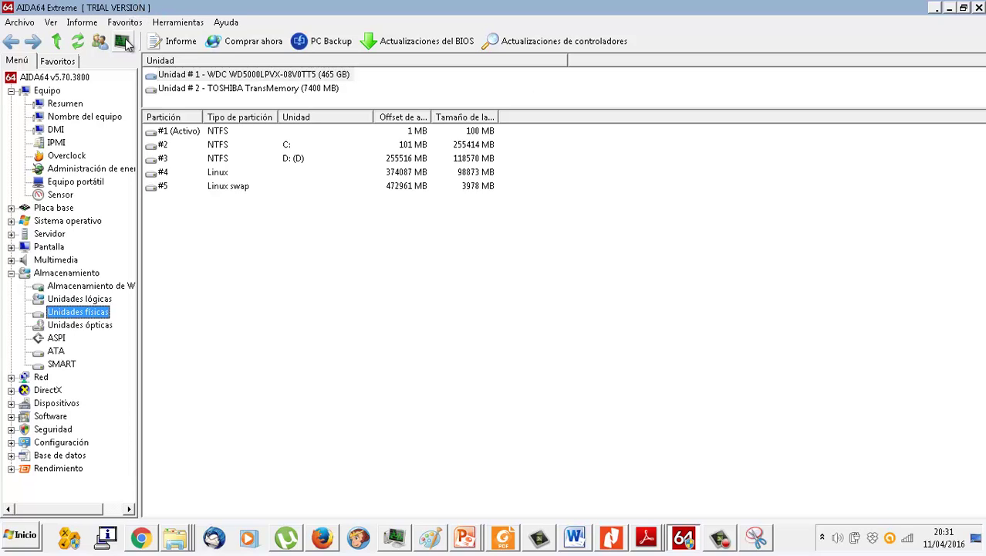
- View AIDA64's disk benchmark tool, close it and return to 1205-aida64.pptx in PowerPoint
left_click(182, 25)
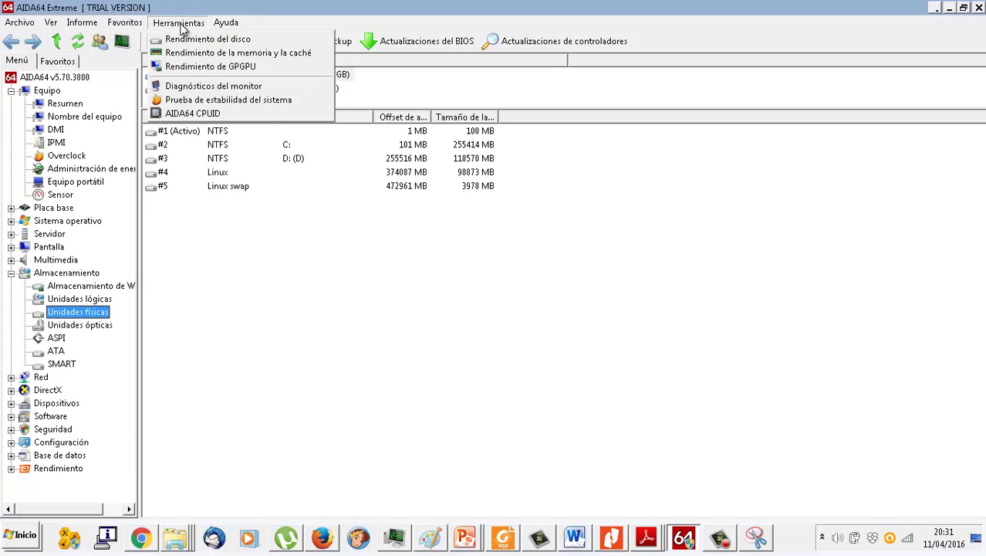
left_click(187, 39)
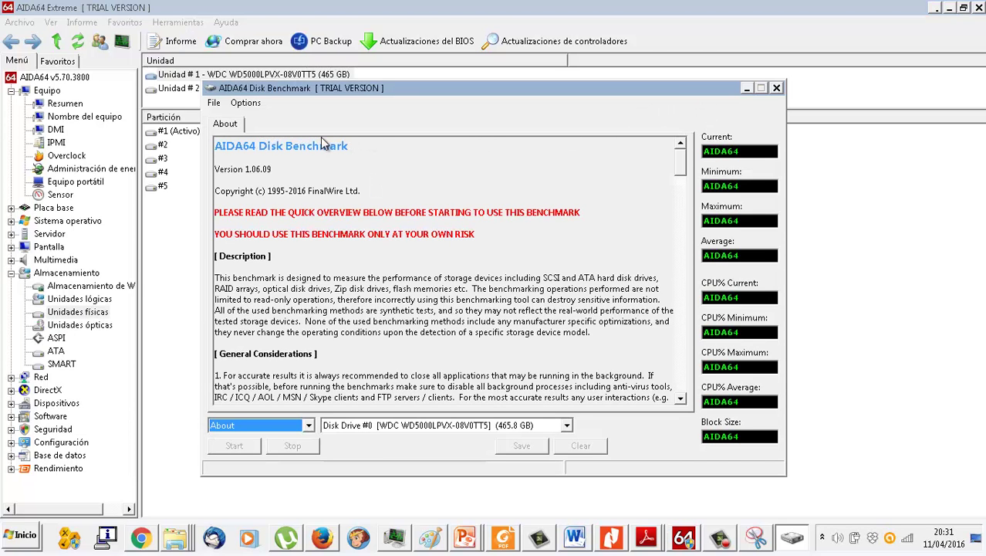
left_click(777, 88)
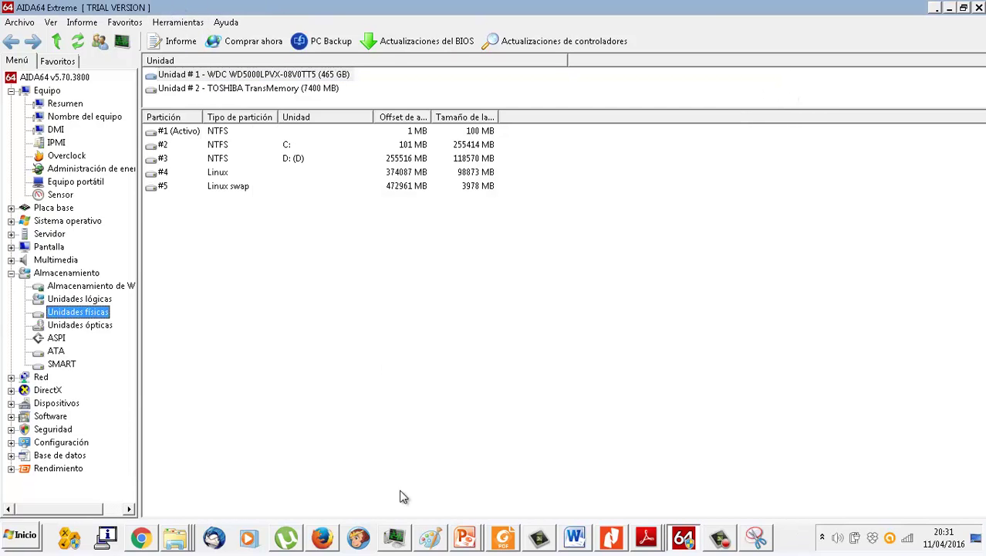
left_click(199, 22)
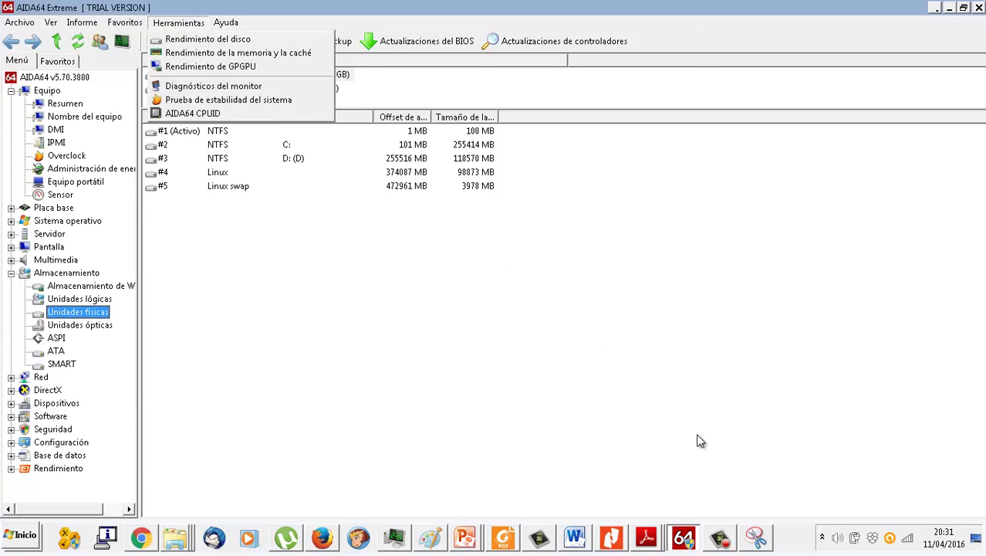
left_click(684, 539)
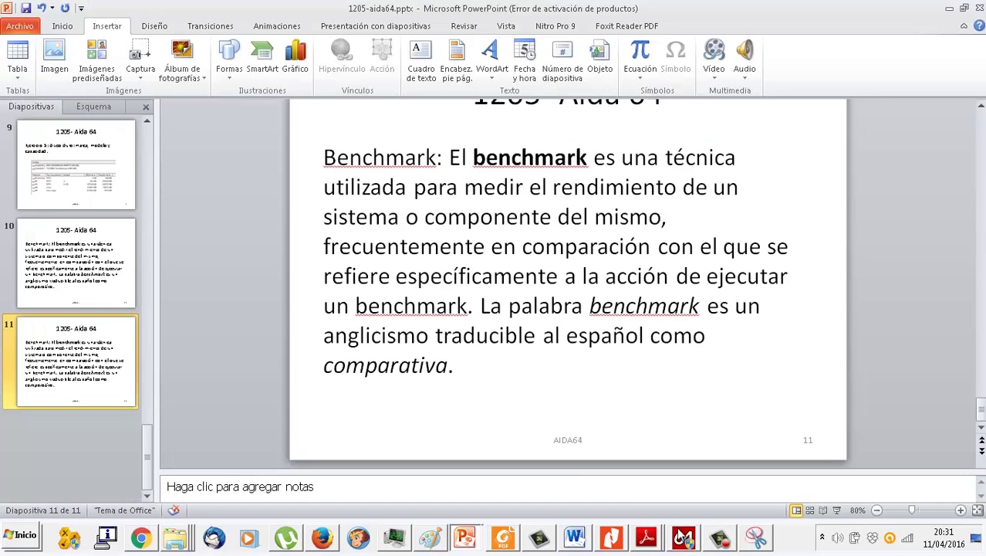
- Duplicate slide 11 and replace the copy's body text with "En Herramientas, ejecuta el Benchmark de disco, captura y envía."
right_click(82, 365)
left_click(145, 202)
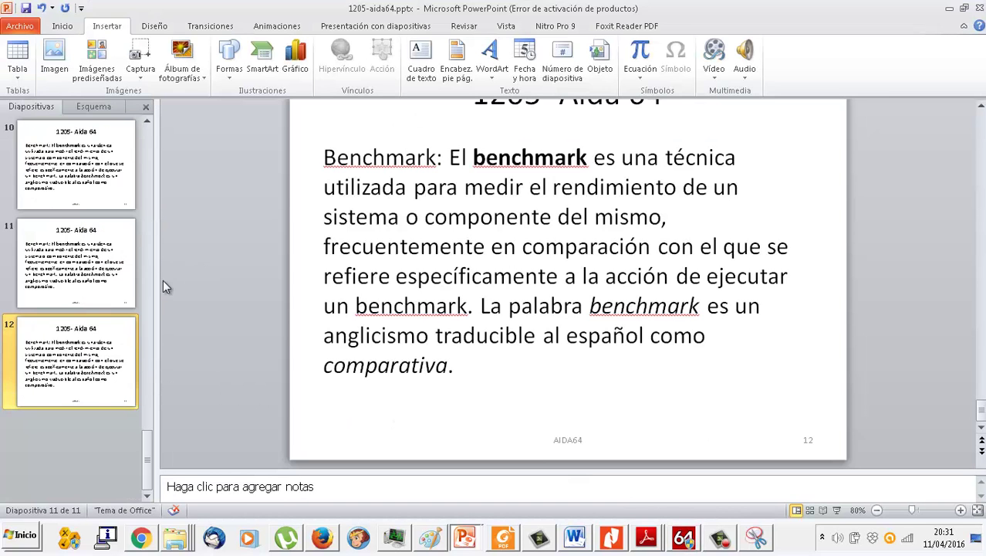
left_click_drag(458, 353, 264, 67)
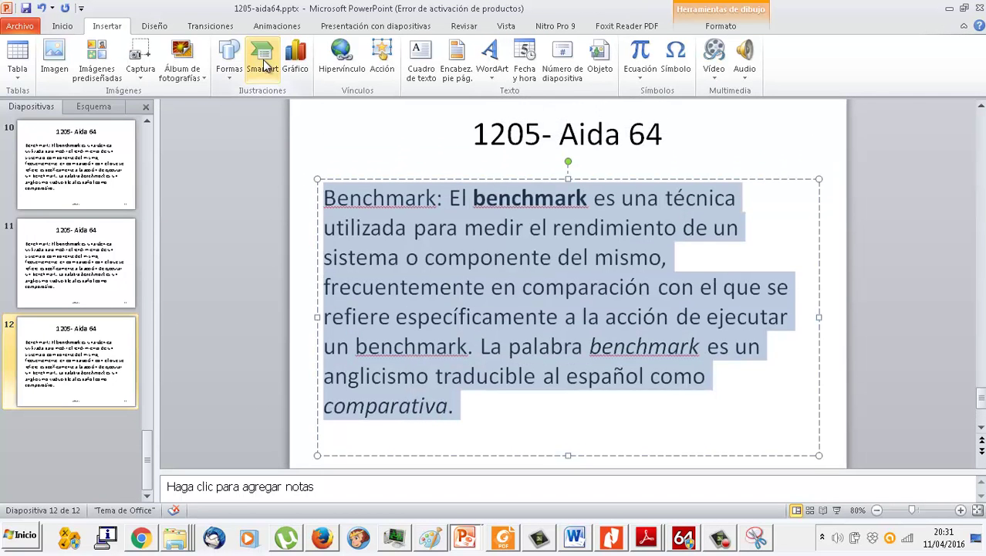
type("En Herram")
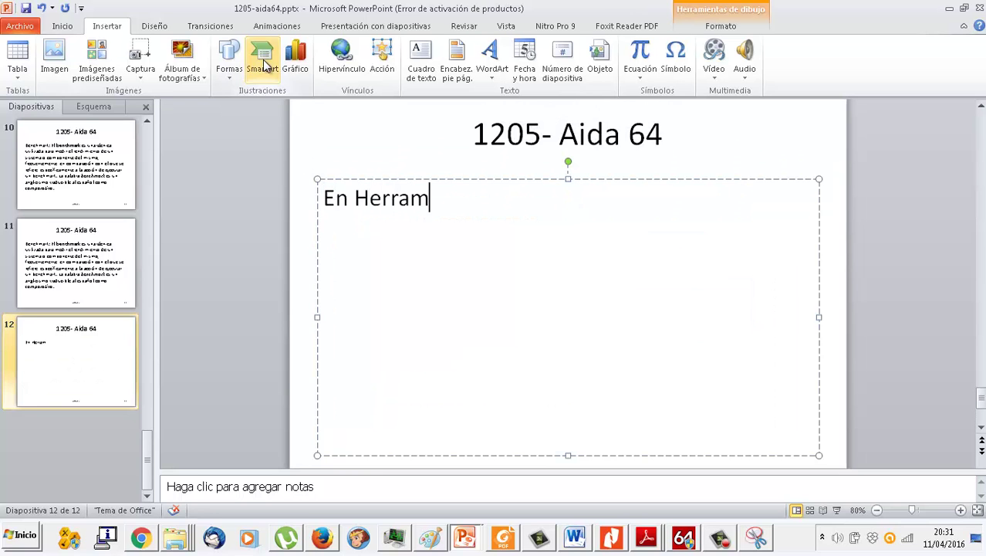
type("ientas, ejecuta e")
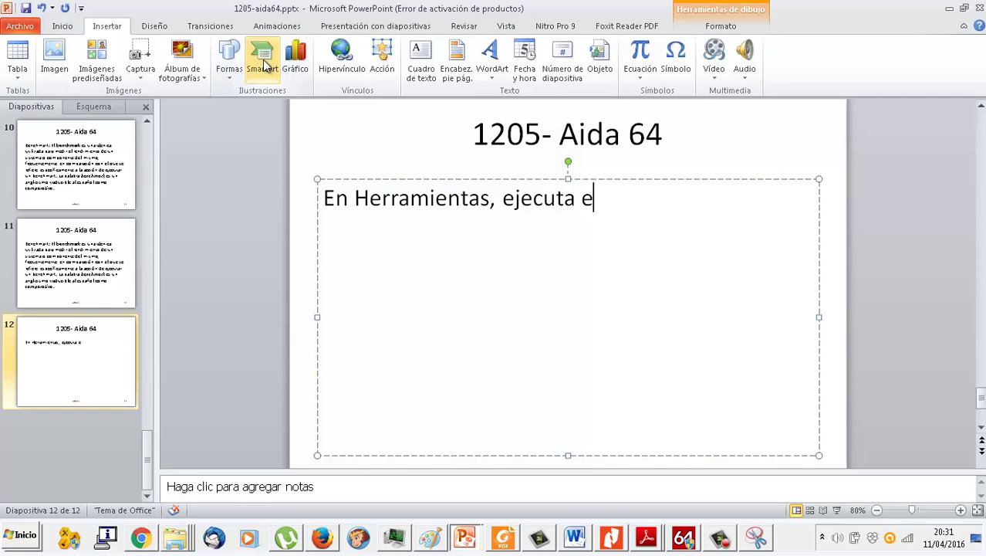
type("l Benchmark de disco.")
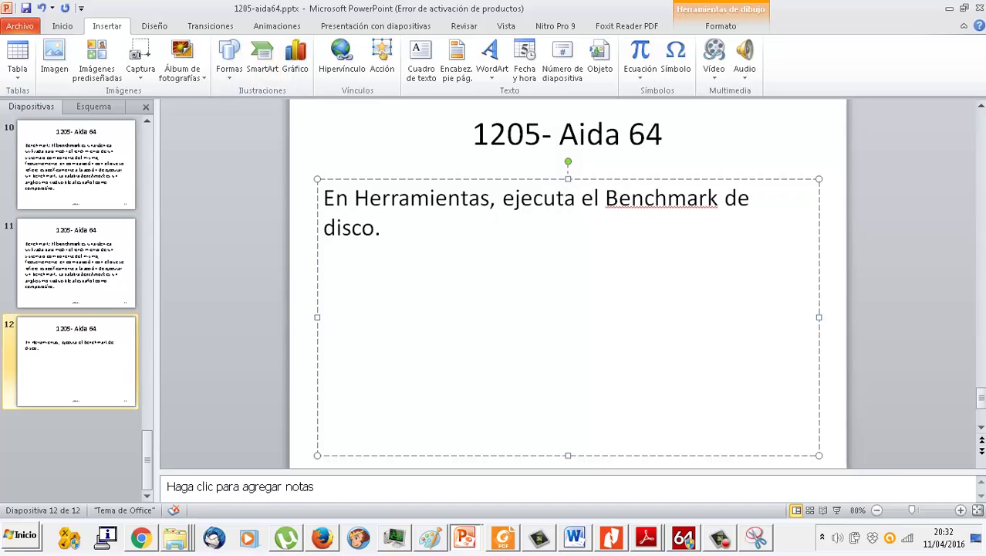
key("BackSpace")
type(", ")
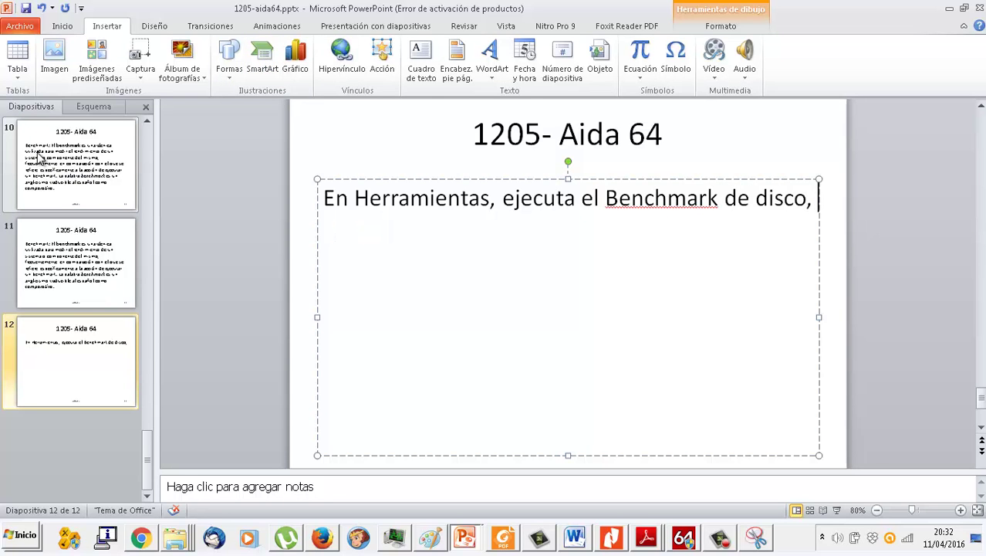
type("captura y en")
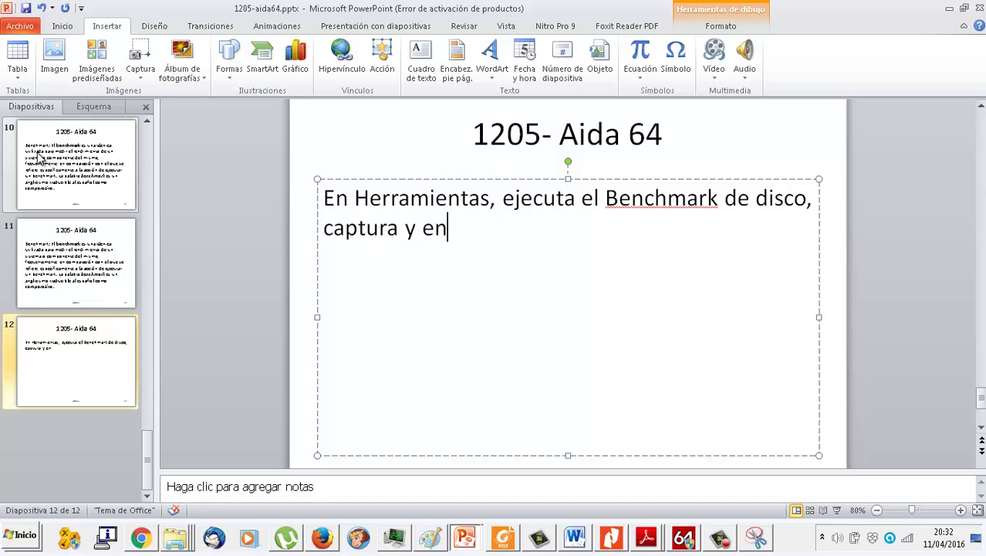
type("vía.")
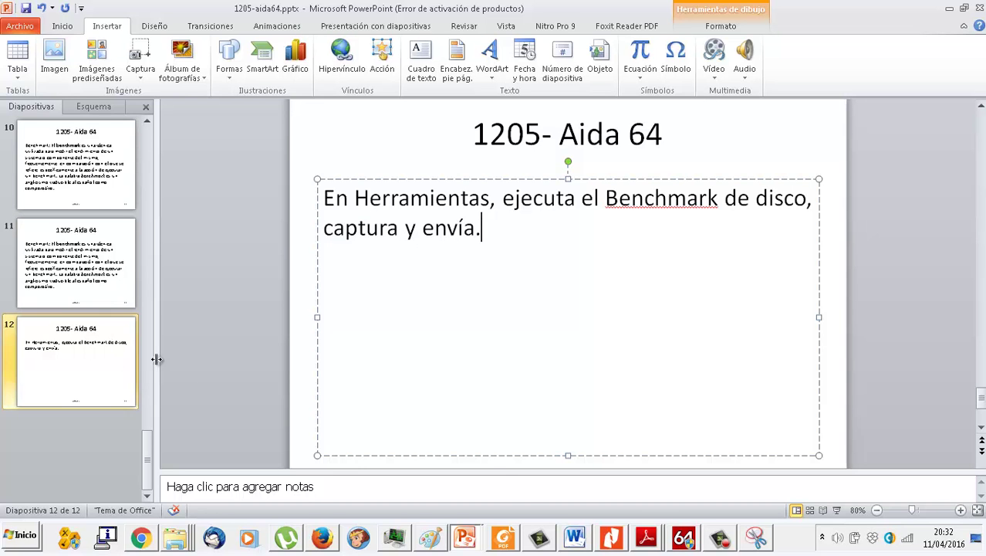
- Switch to AIDA64 and open its disk benchmark tool
left_click(684, 538)
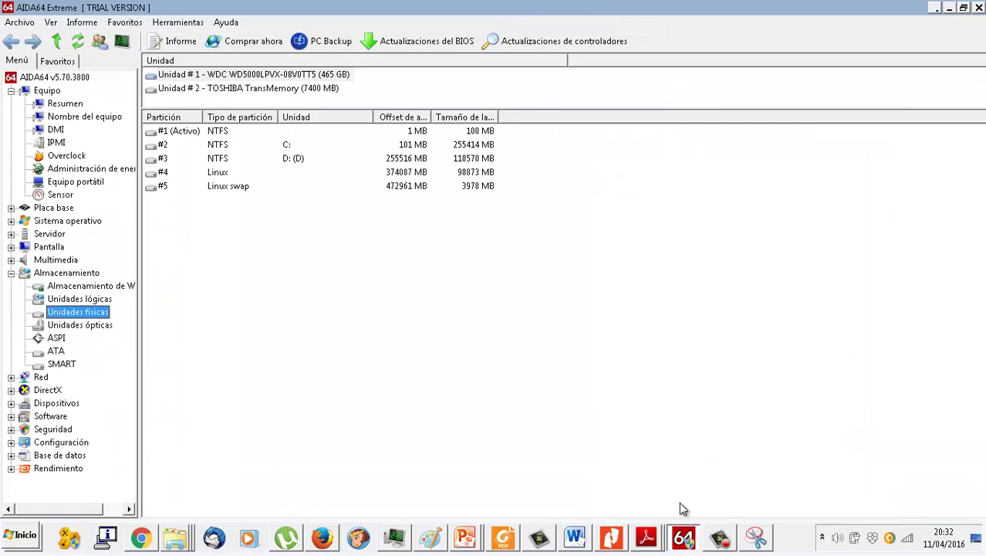
left_click(179, 23)
left_click(188, 46)
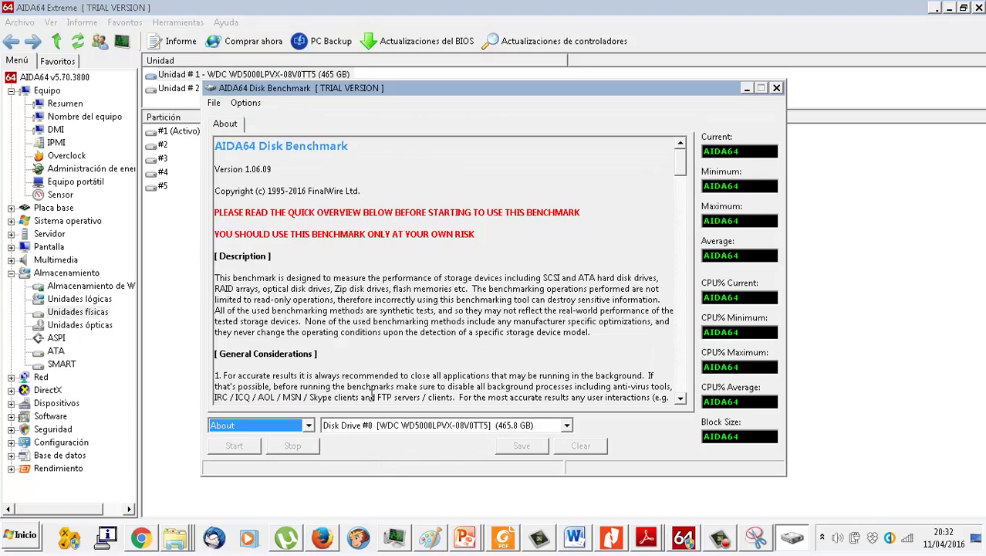
- Examine the disk benchmark's available options and its About text through to the end, and dismiss the antivirus alert
left_click(319, 230)
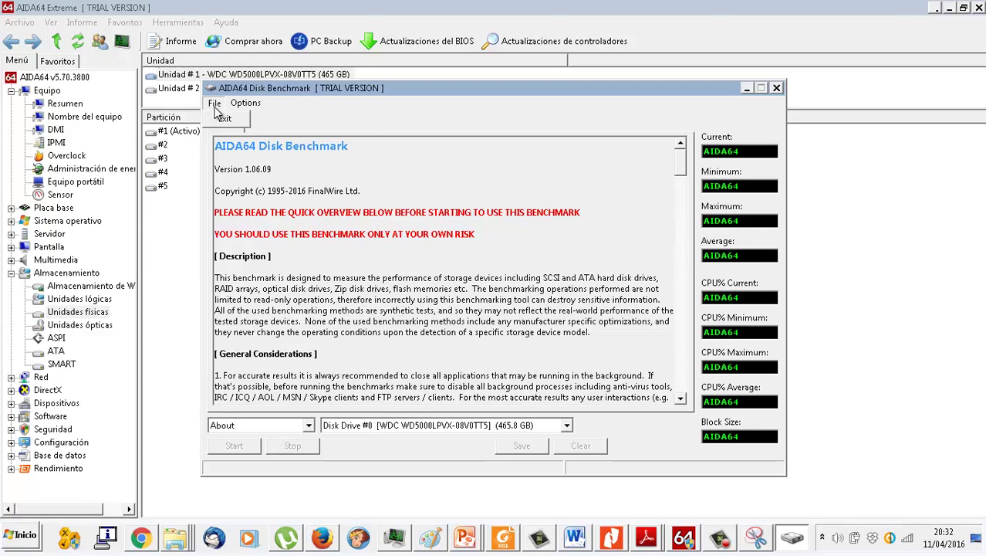
left_click(245, 103)
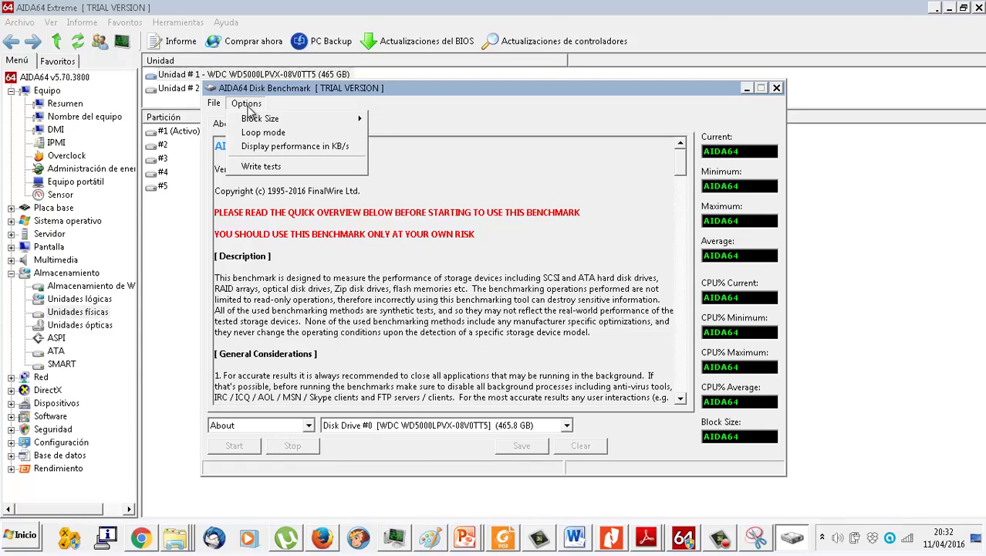
left_click(531, 190)
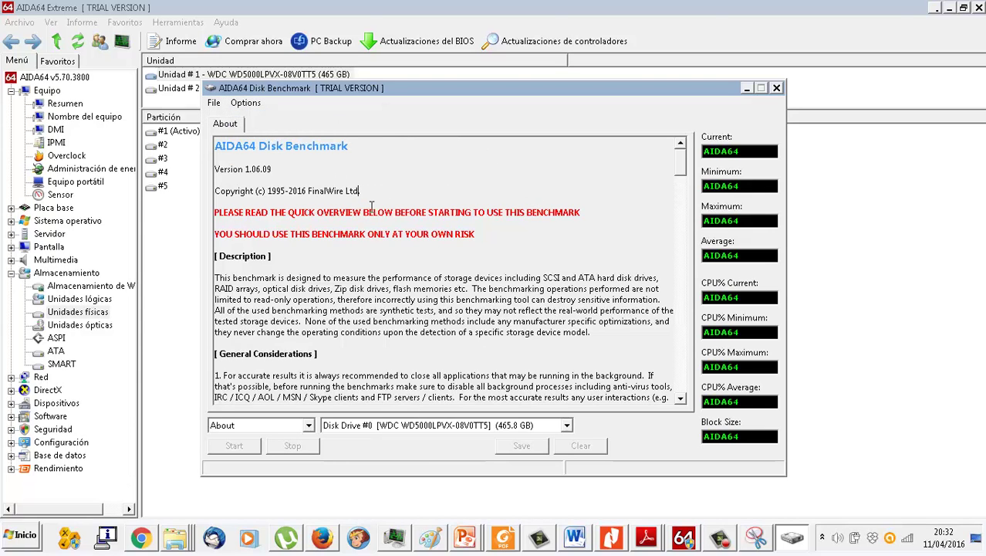
scroll(371, 207, "down", 10)
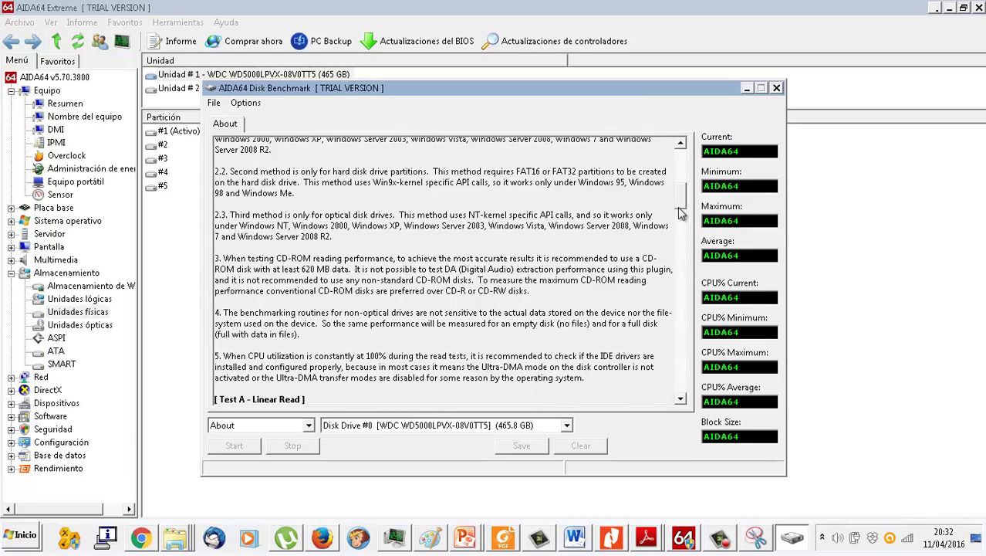
left_click_drag(682, 213, 674, 419)
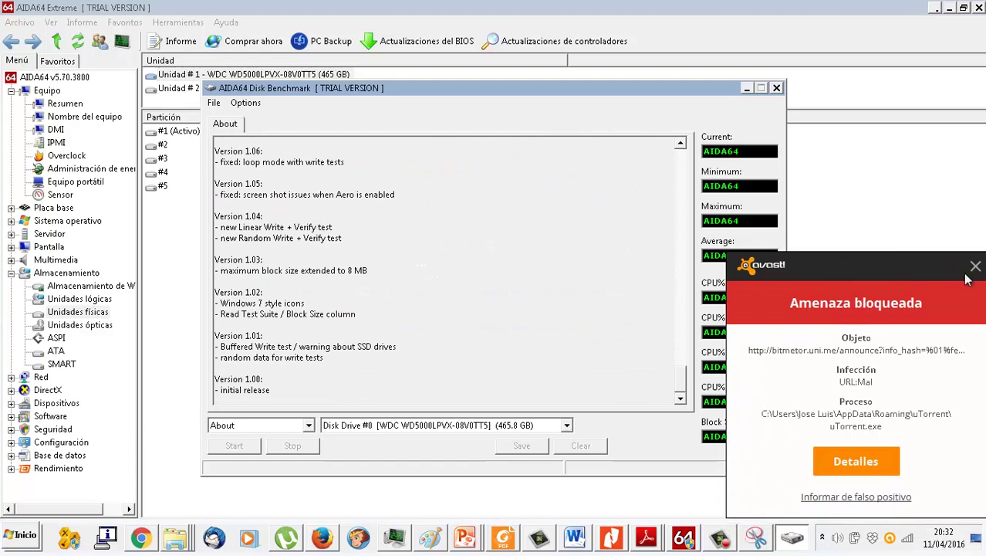
left_click(974, 266)
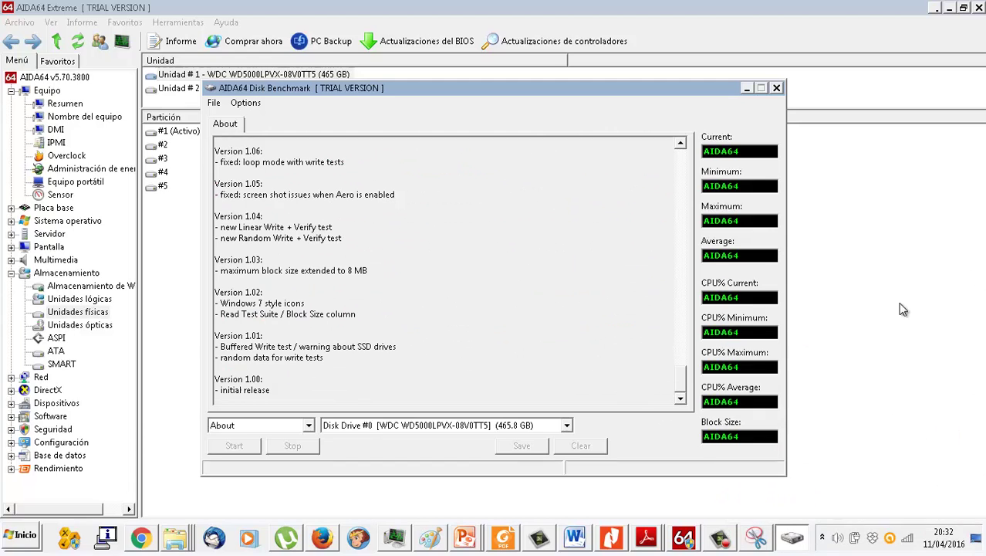
- Review the selectable drives and block sizes, and choose the Read Test Suite for Disk Drive #0
left_click(567, 426)
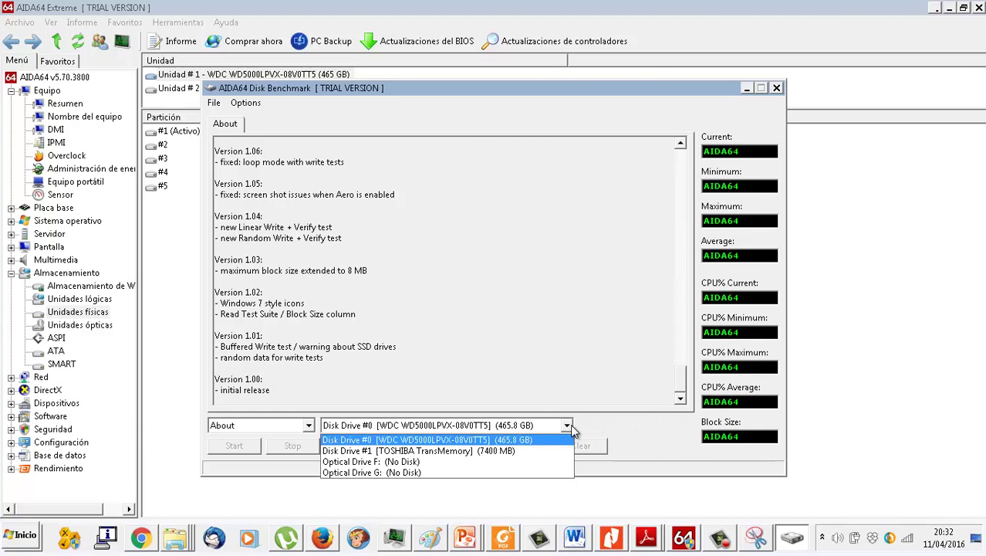
left_click(569, 427)
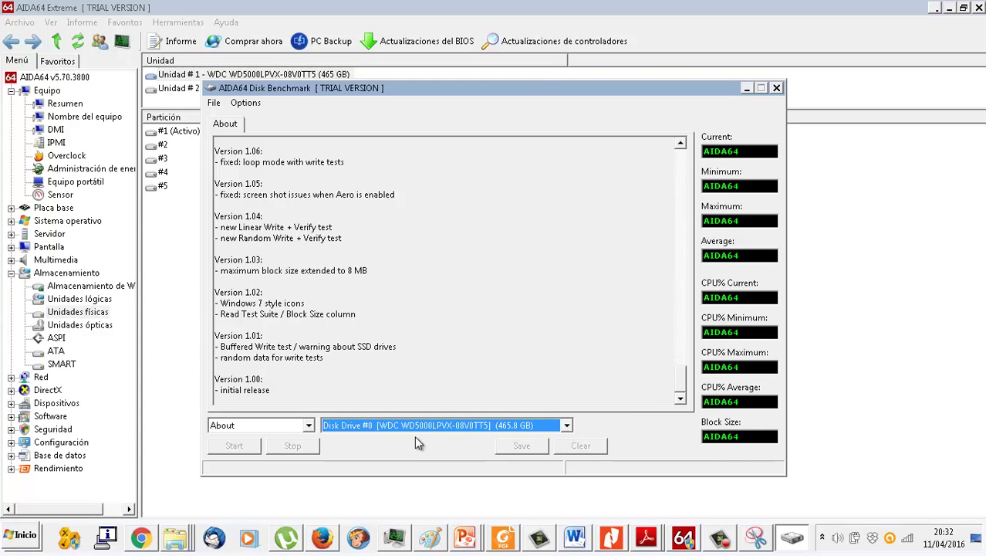
left_click(446, 355)
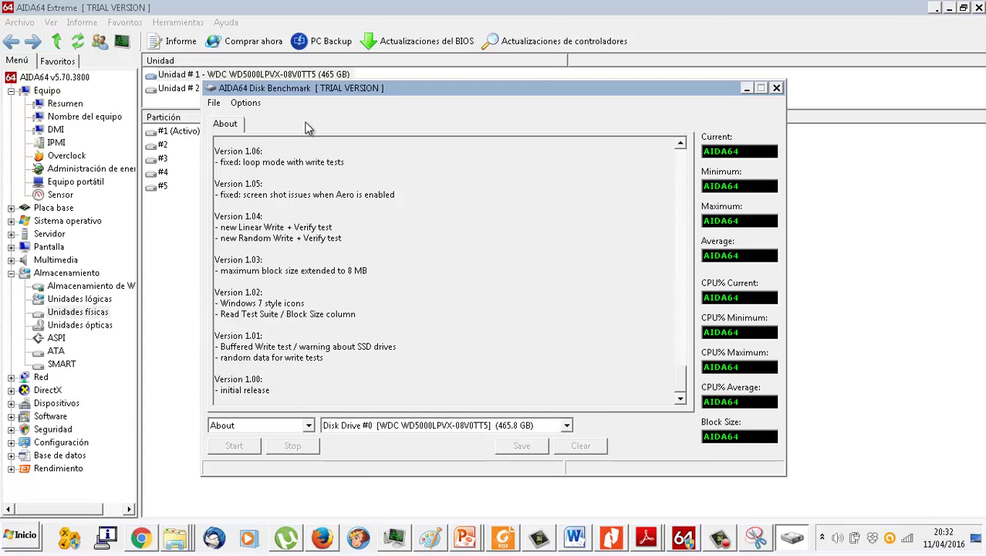
left_click(246, 103)
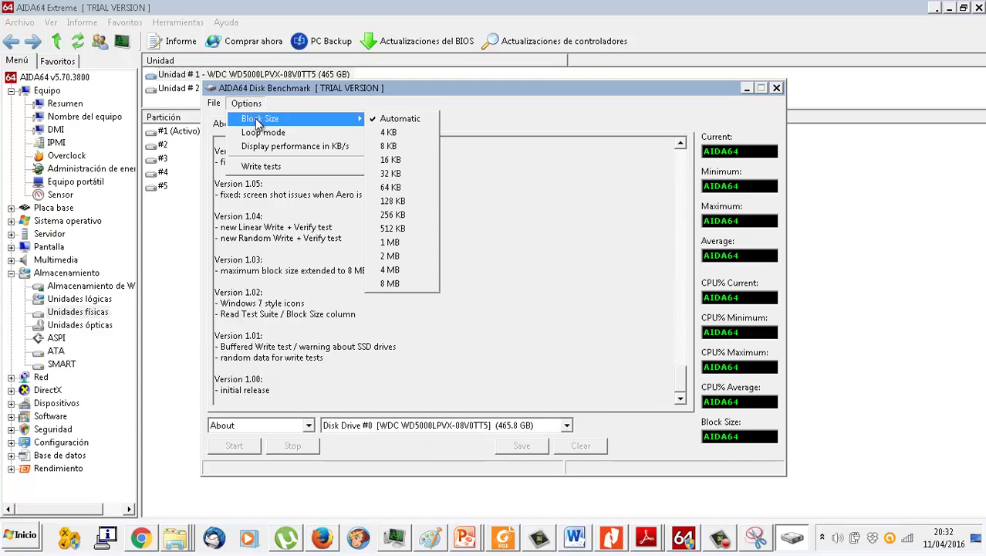
mouse_move(215, 103)
left_click(337, 219)
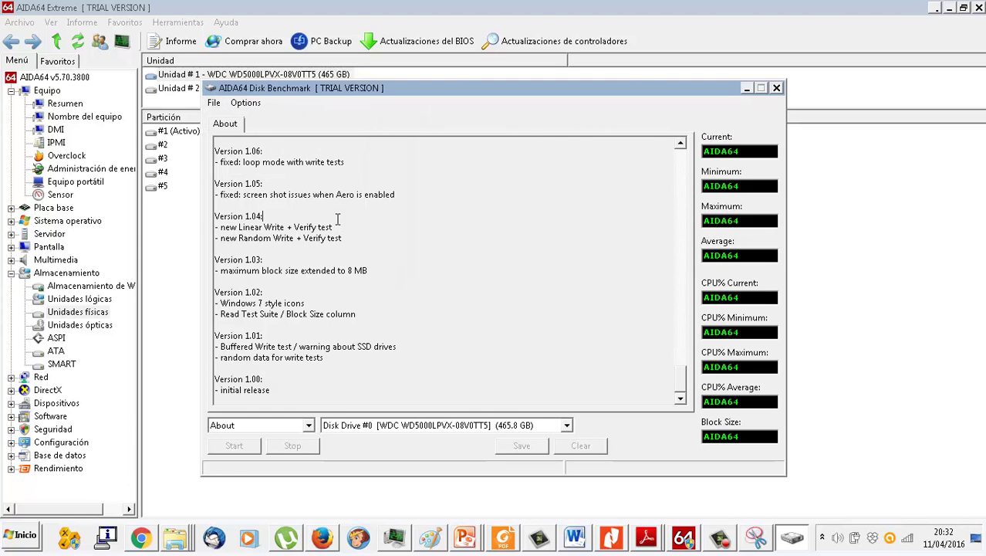
left_click(309, 426)
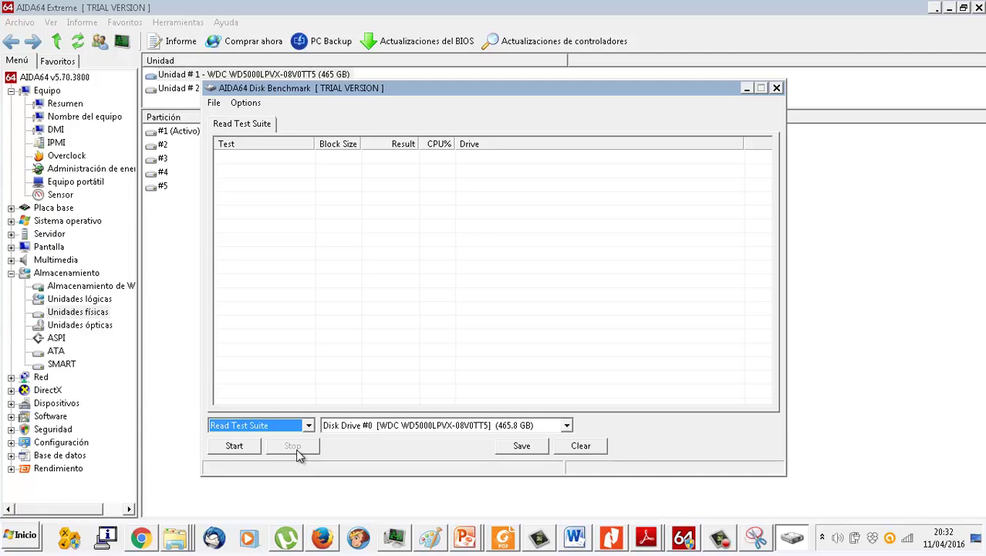
- Expand the disk benchmark's list of available tests and capture the screen with the list open
left_click(308, 425)
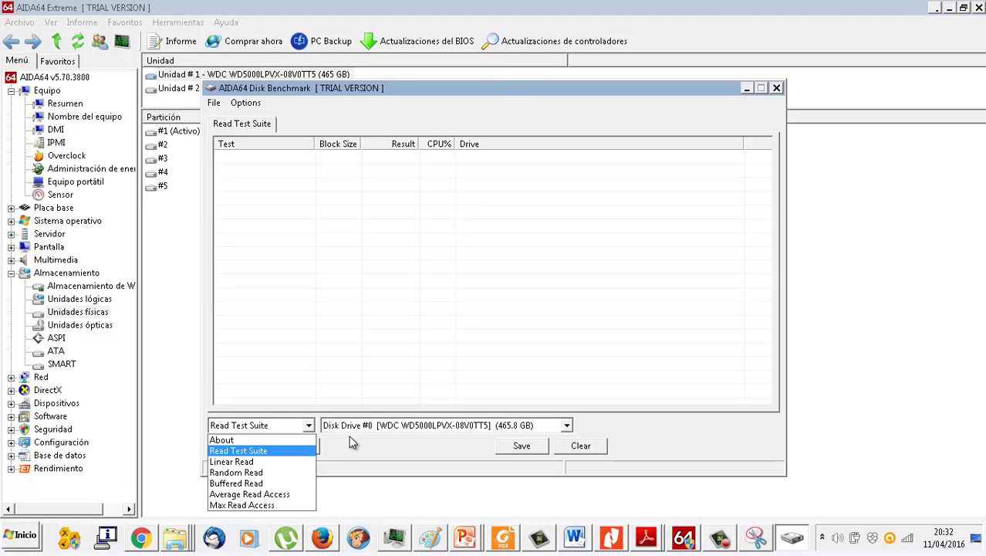
left_click(493, 114)
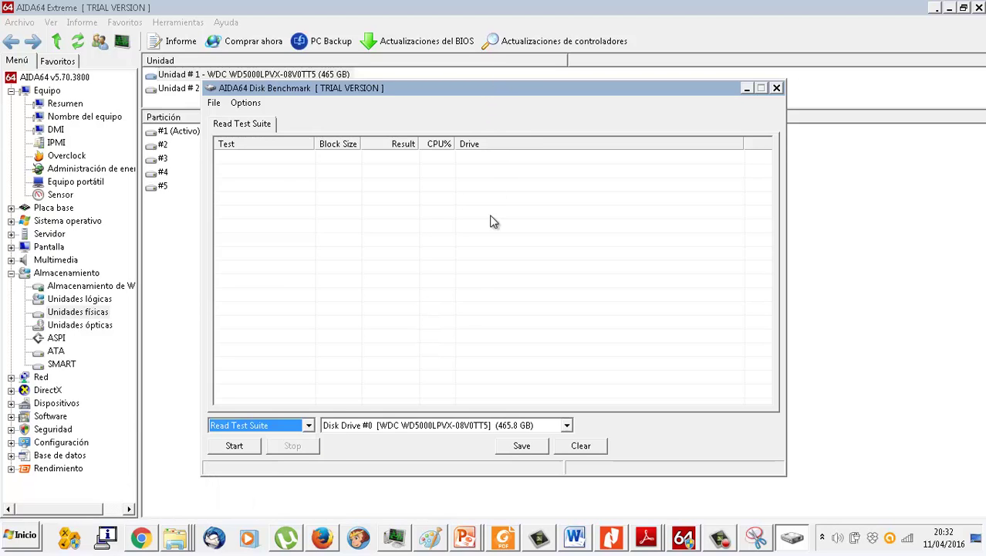
left_click(312, 425)
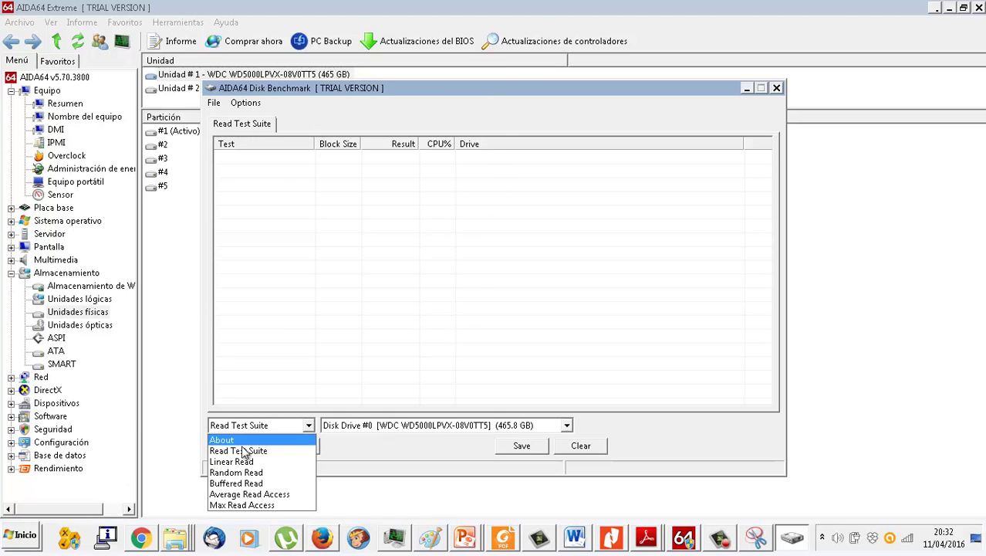
- Search the computer's programs for "paint" and launch Paint
left_click(21, 540)
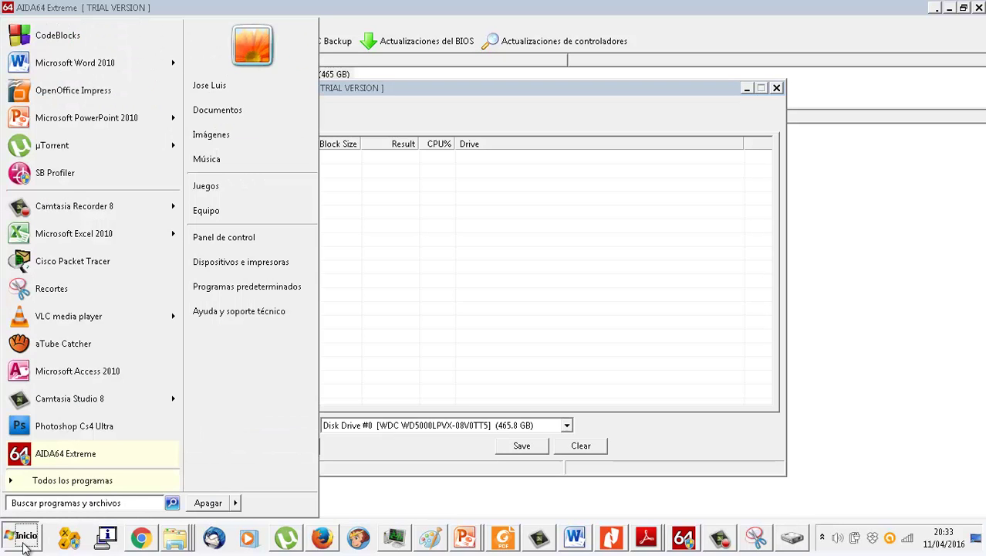
type("`s")
key("BackSpace")
key("BackSpace")
type("àomt")
key("BackSpace")
key("BackSpace")
key("BackSpace")
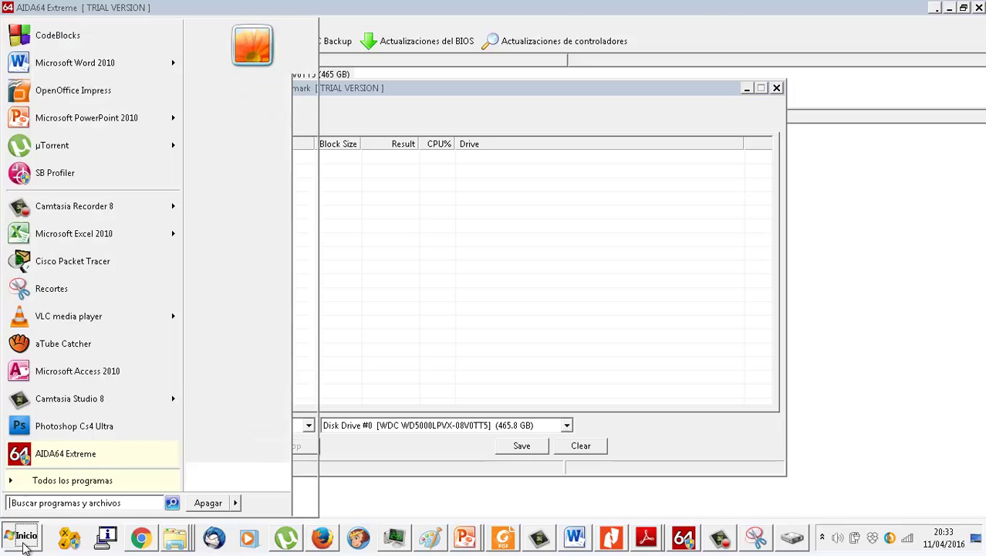
type("paint")
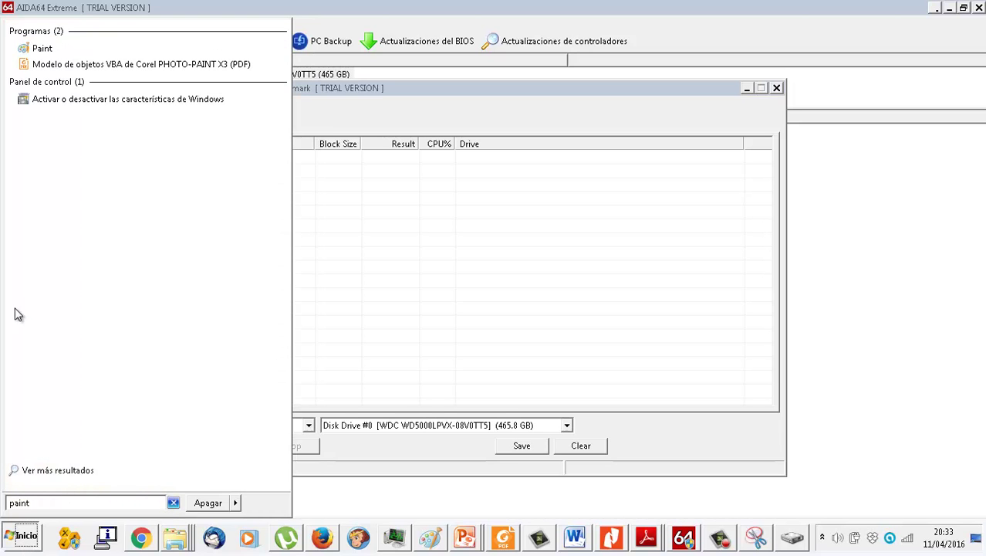
left_click(40, 51)
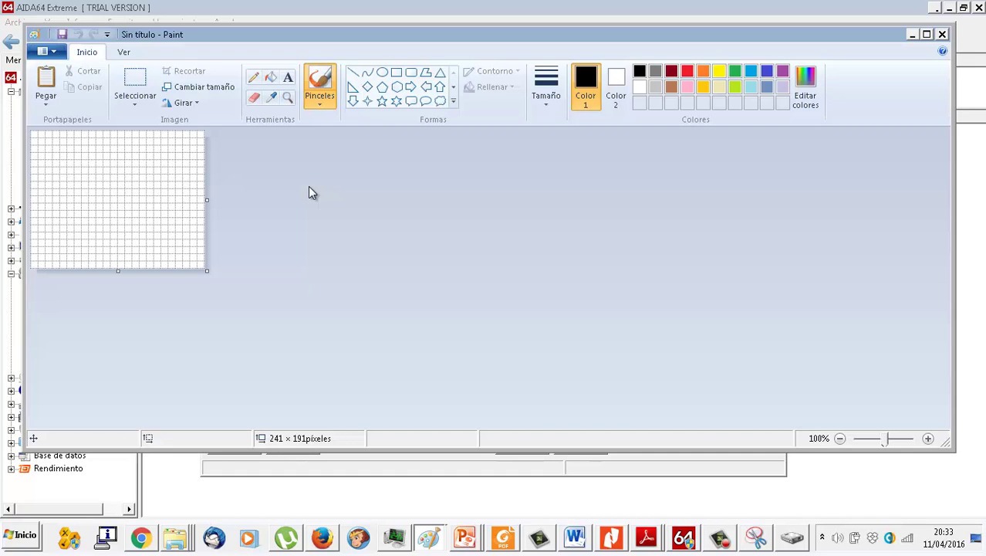
- Paste the captured screen onto the blank Paint canvas and maximize the window
key("ctrl+v")
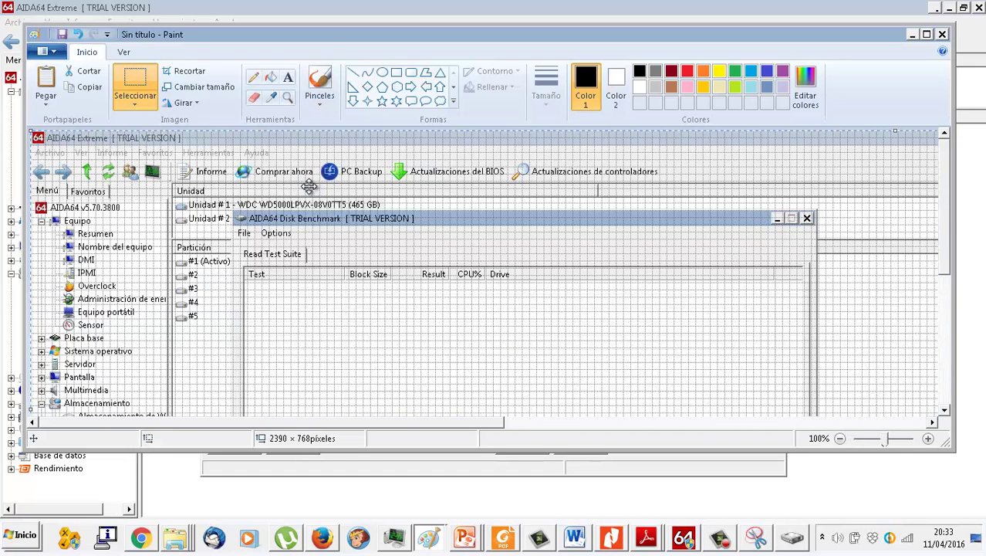
scroll(436, 165, "down", 5)
scroll(436, 164, "down", 2)
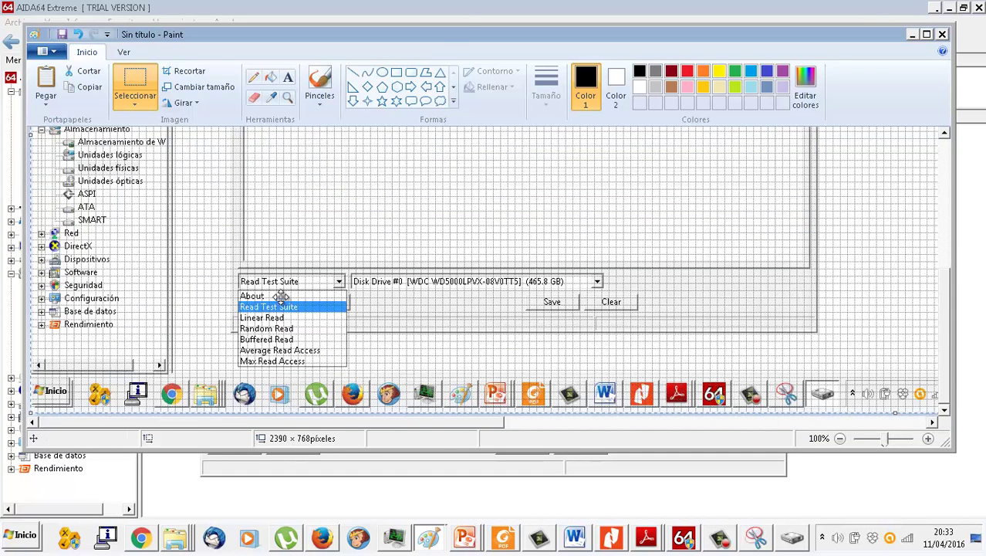
double_click(465, 36)
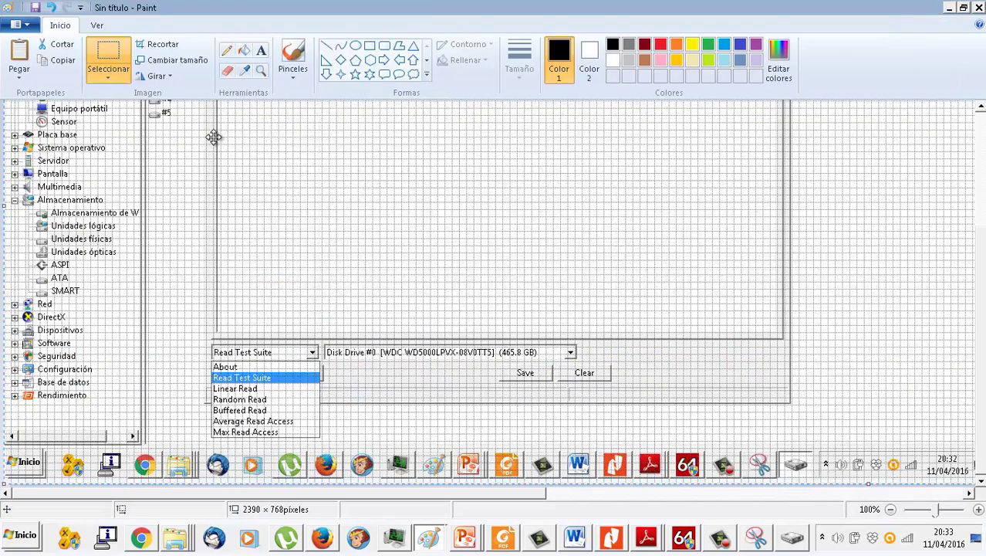
left_click(98, 50)
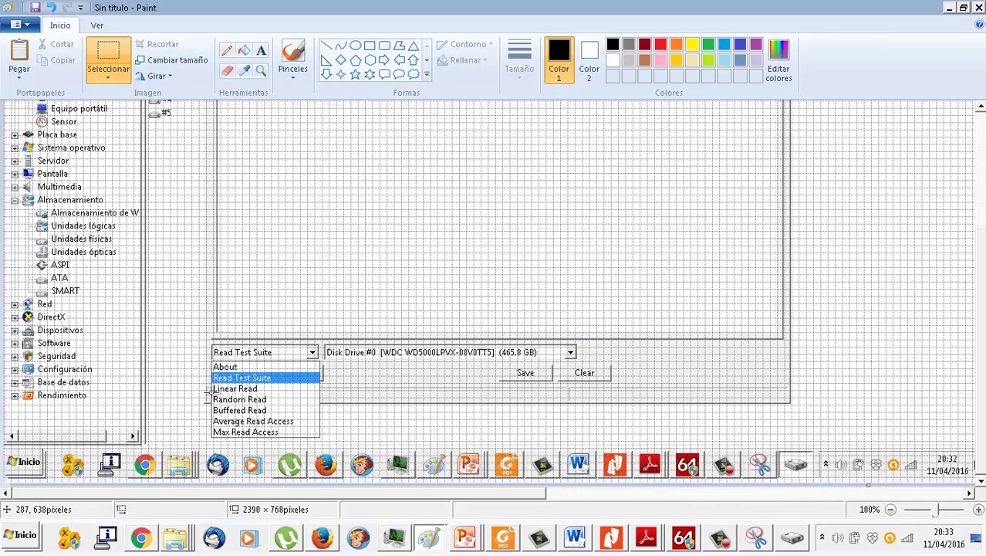
mouse_move(209, 433)
left_mouse_down()
mouse_move(308, 420)
mouse_move(711, 98)
mouse_move(751, 35)
mouse_move(791, 26)
mouse_move(852, 132)
left_mouse_up()
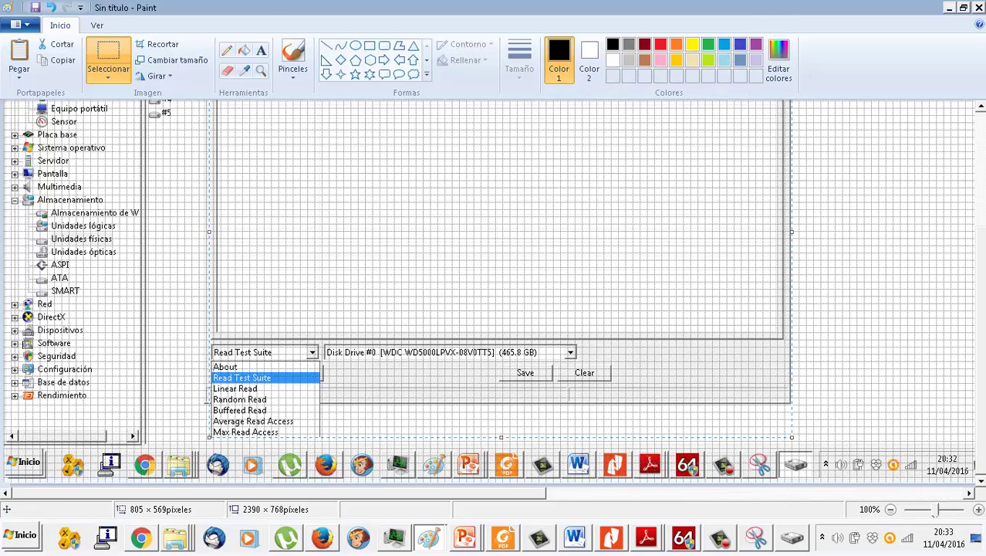
scroll(981, 110, "up", 3)
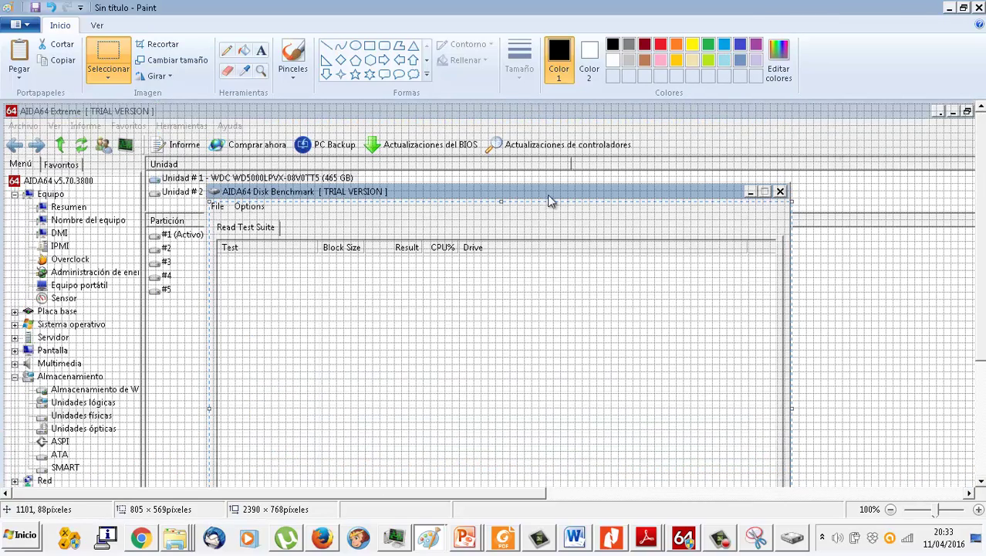
left_click_drag(502, 201, 494, 180)
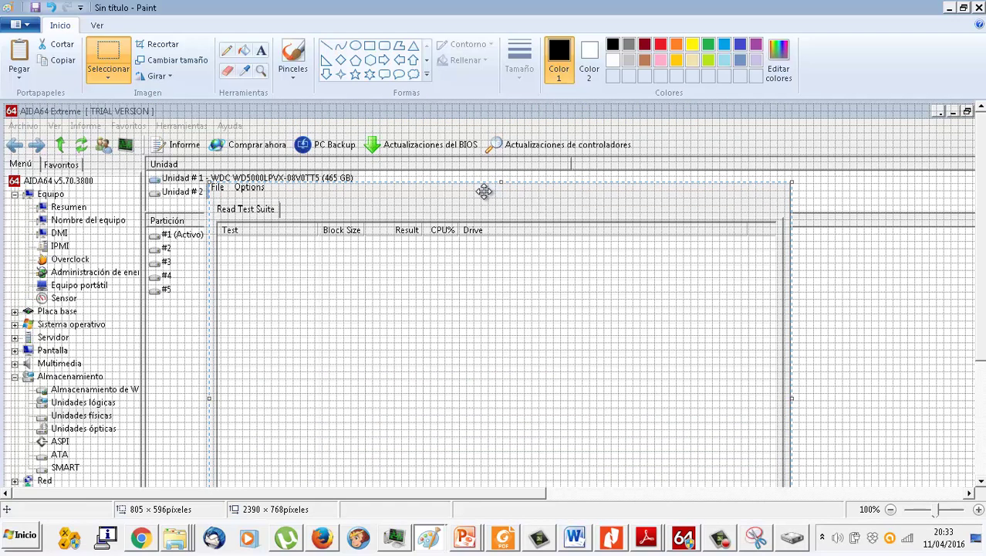
key("ctrl+z")
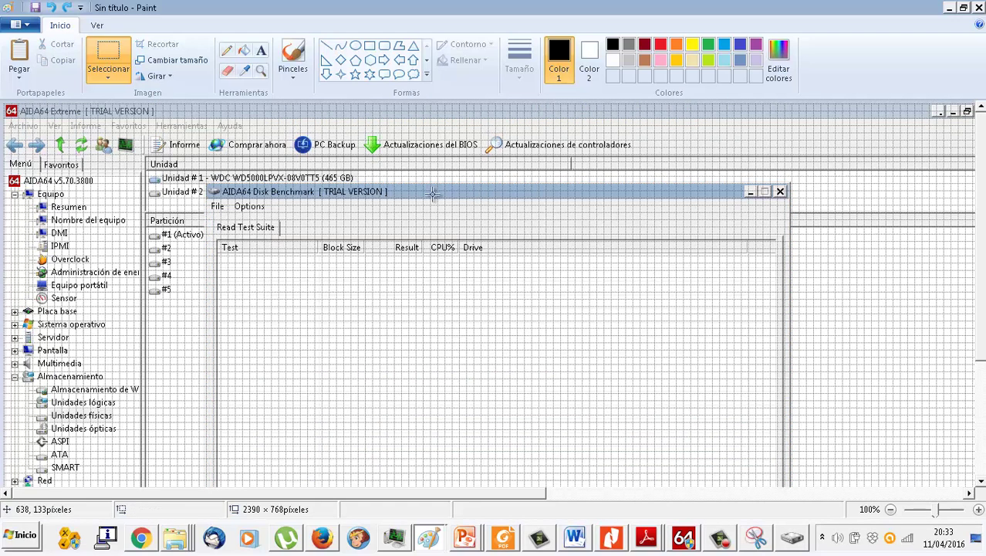
- Select the Disk Benchmark window with its open test list, about 811 × 603 pixels, and copy it
scroll(242, 203, "down", 5)
scroll(243, 203, "up", 3)
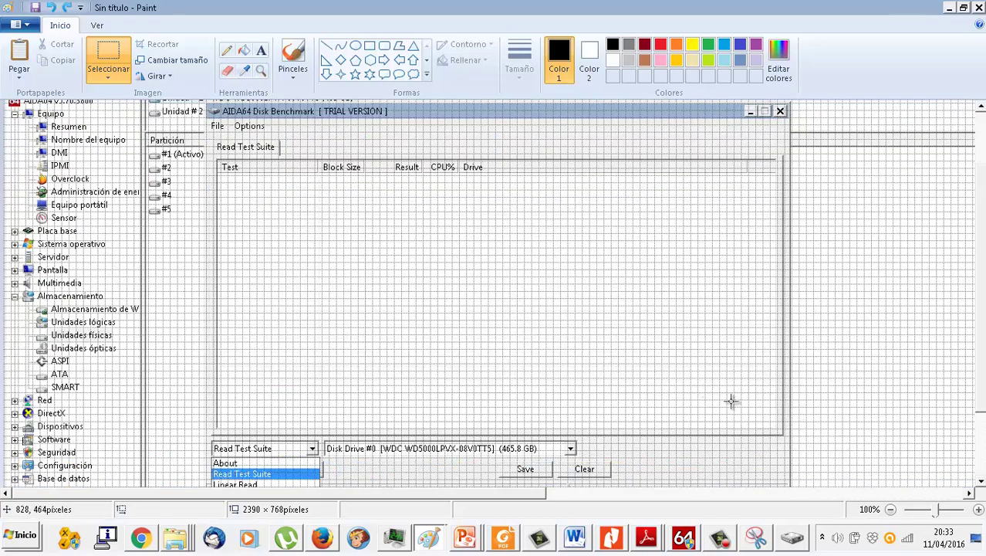
left_click(892, 510)
left_click(892, 511)
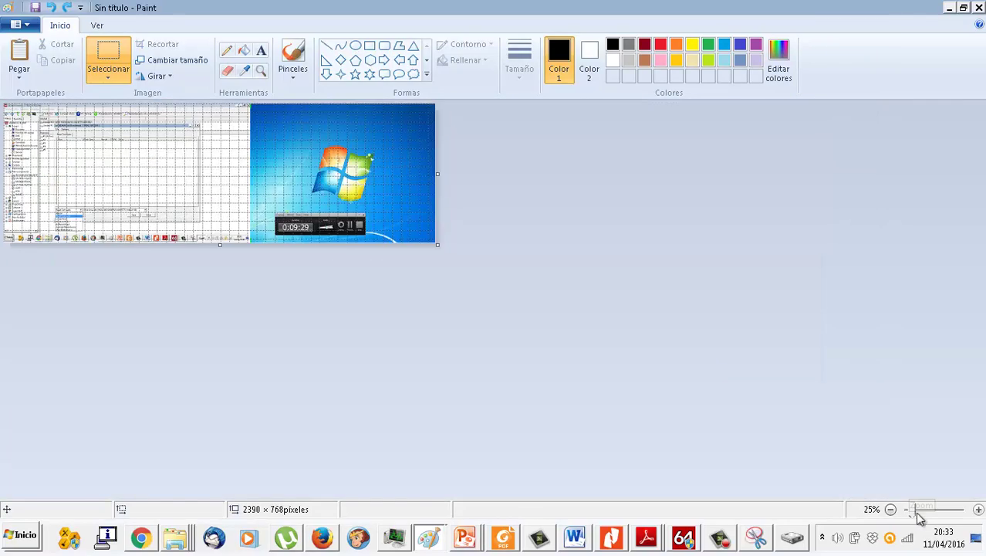
left_click(978, 509)
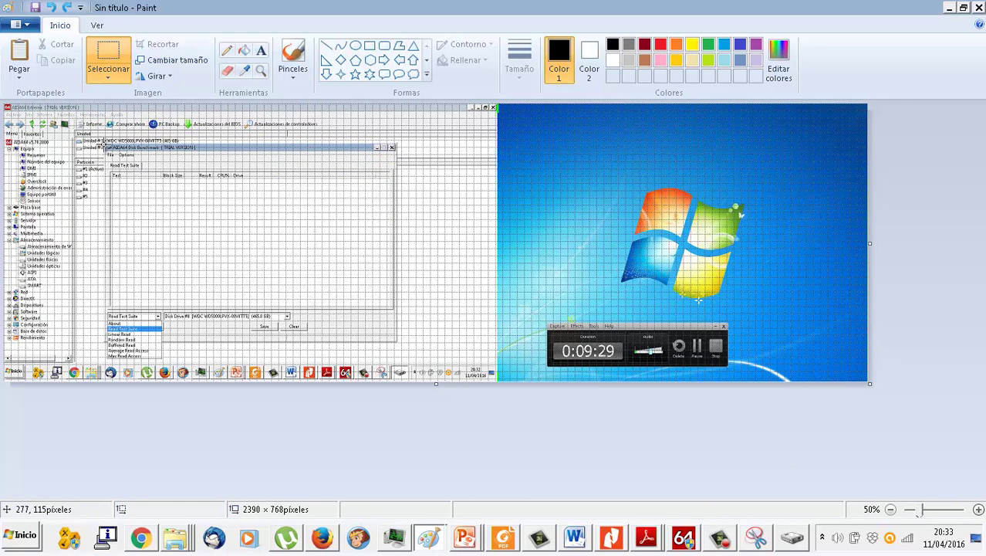
left_click_drag(105, 142, 396, 359)
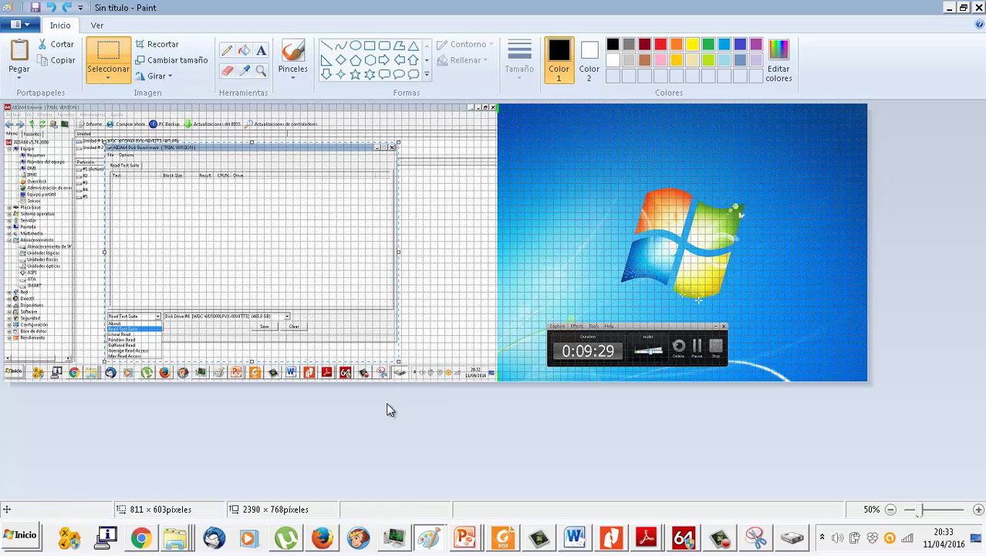
- Switch to 1205-aida64.pptx in PowerPoint and paste the copied benchmark image on slide 12, scaled down and placed beneath the text
mouse_move(469, 540)
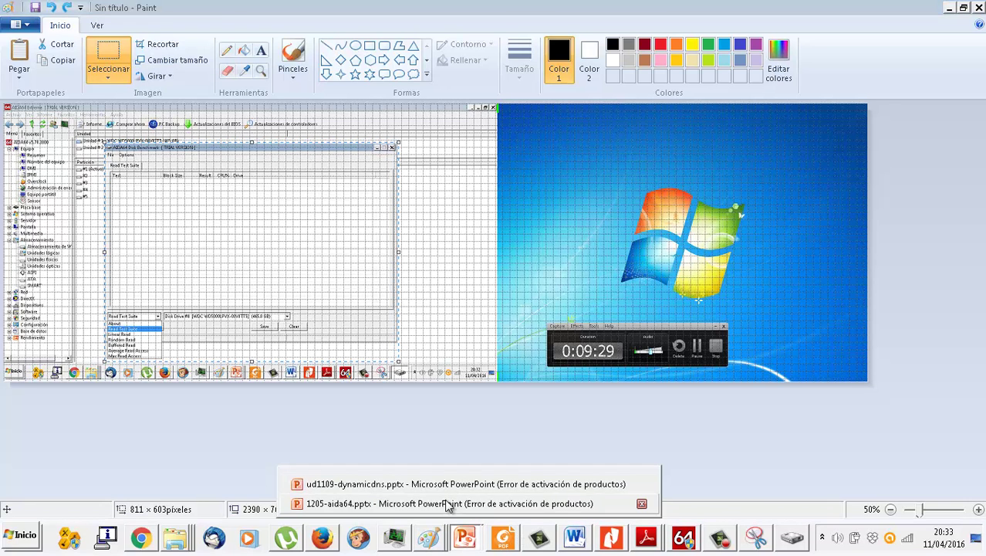
left_click(449, 504)
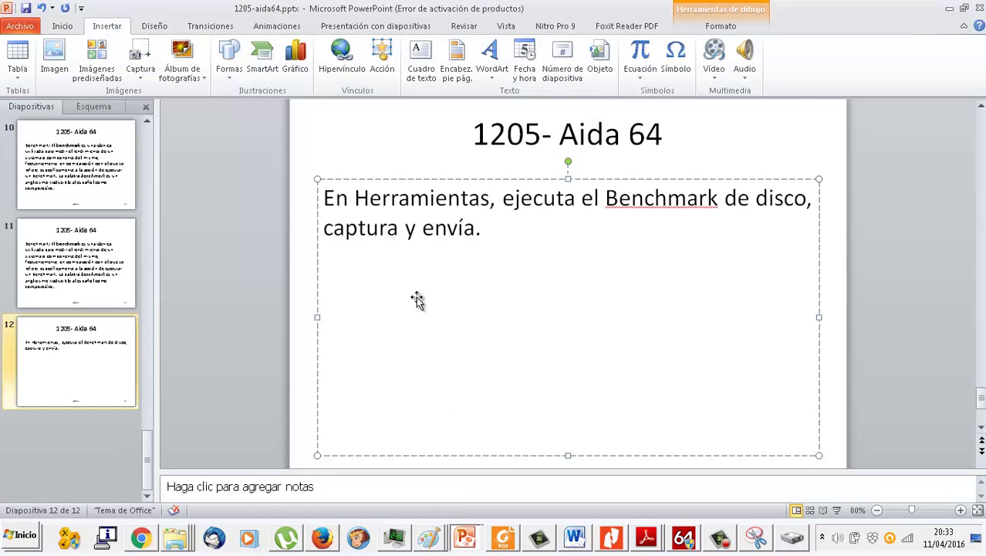
key("ctrl+v")
left_click_drag(332, 113, 557, 279)
left_click_drag(577, 338, 516, 354)
- Shorten slide 12's body text to "En Herramientas, ejecuta el Benchmark de disco."
left_click(484, 227)
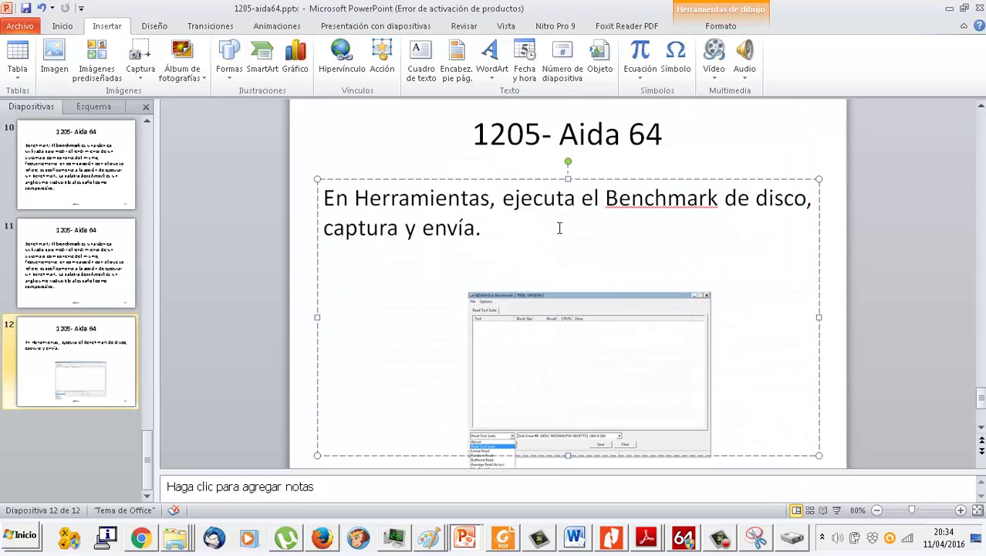
key("BackSpace")
key("BackSpace")
key("BackSpace")
key("BackSpace")
key("BackSpace")
key("BackSpace")
key("BackSpace")
key("BackSpace")
key("BackSpace")
key("BackSpace")
key("BackSpace")
key("BackSpace")
key("BackSpace")
key("BackSpace")
key("BackSpace")
key("BackSpace")
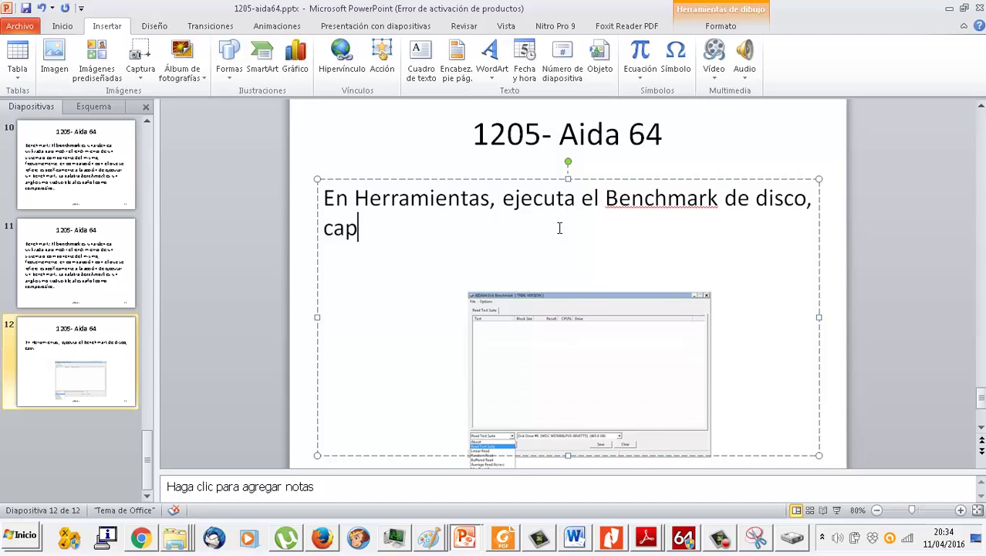
type(".")
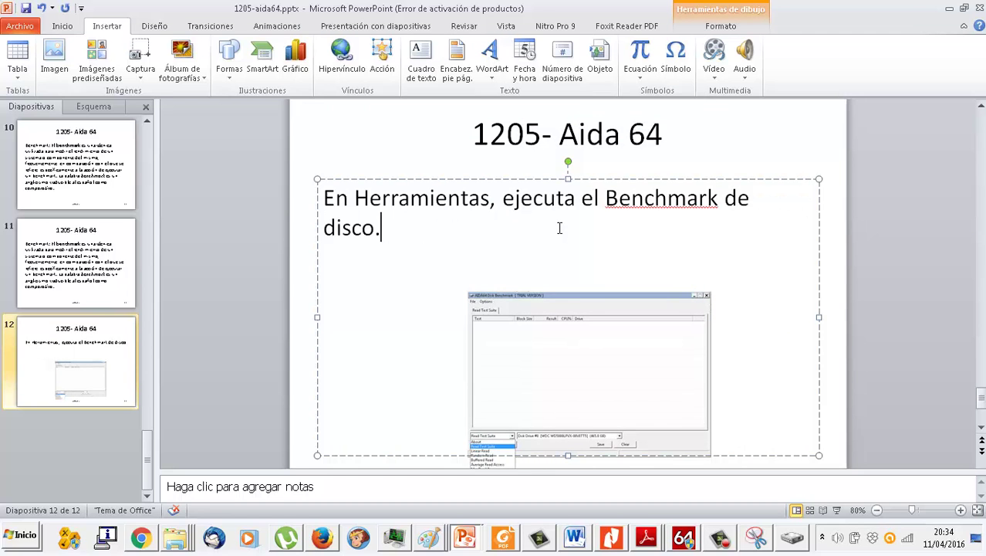
- Make the sentence item 1 of a numbered list and start item 2 below it
key("Home")
type("1.")
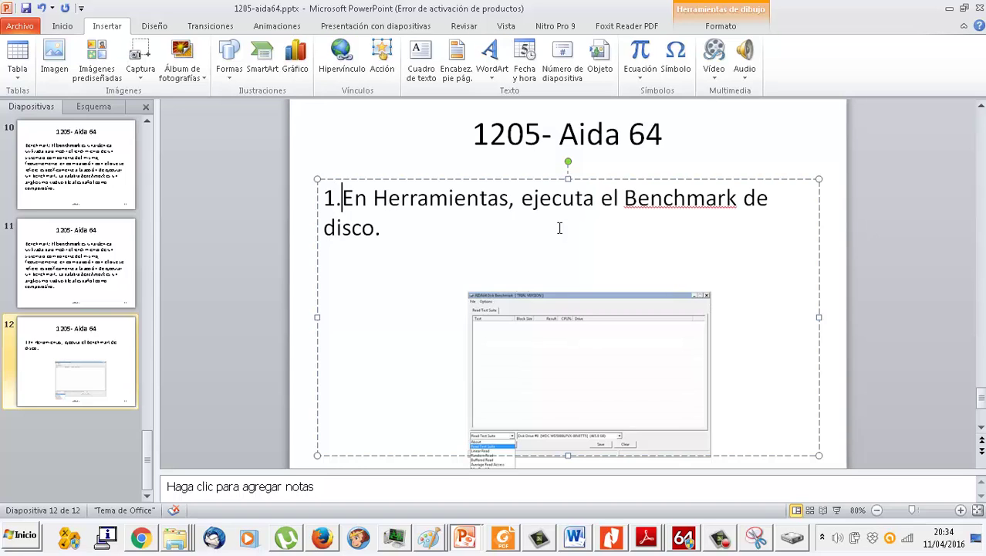
key("Return")
type("2")
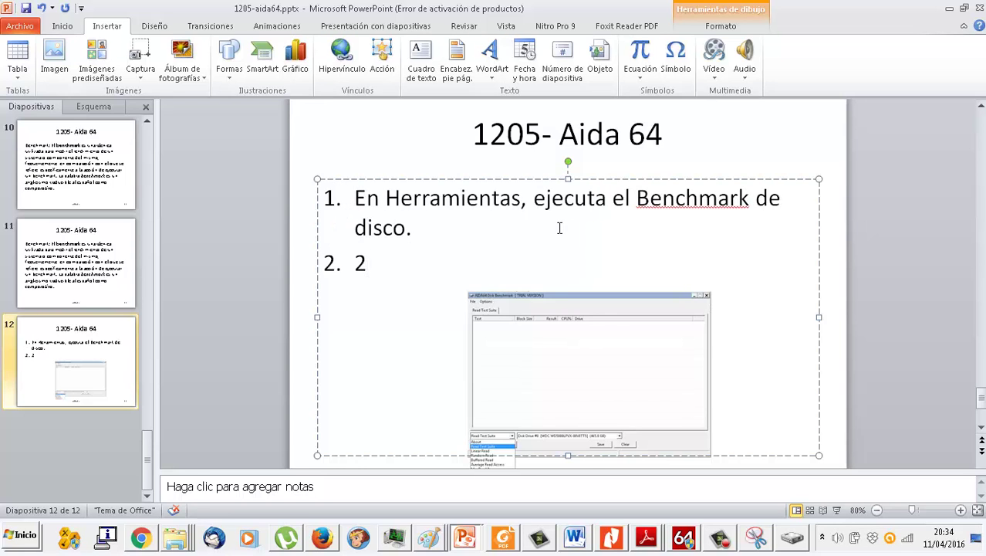